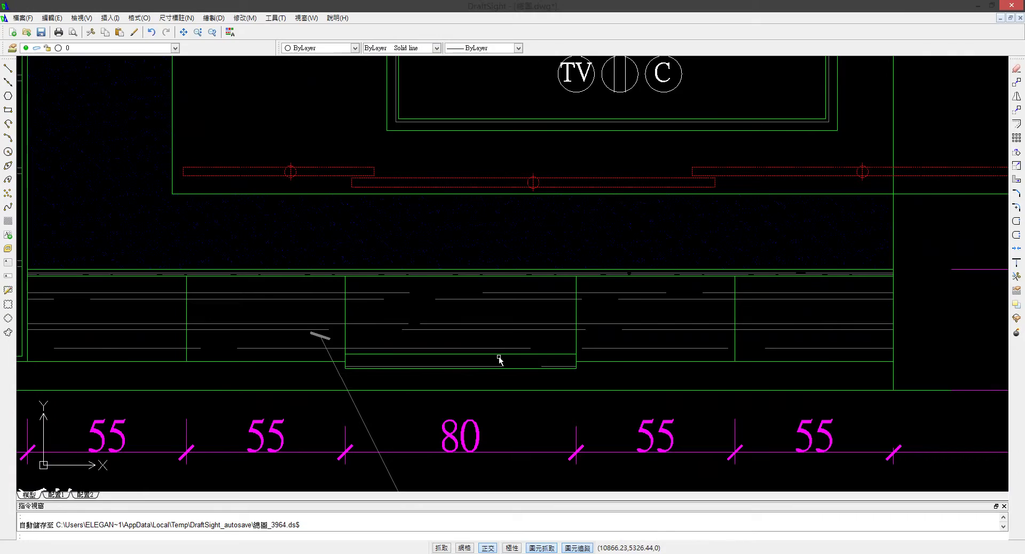
Examine the TV wall elevation in the drawing, focusing on the low cabinet's top slab, door divisions and dimensions.
middle_click_drag(499, 357, 504, 337)
scroll(504, 337, "down", 1)
middle_click_drag(649, 275, 507, 296)
scroll(507, 293, "down", 7)
mouse_move(556, 254)
middle_mouse_down()
mouse_move(397, 300)
mouse_move(679, 320)
middle_mouse_up()
scroll(272, 238, "up", 3)
middle_click_drag(386, 190, 399, 165)
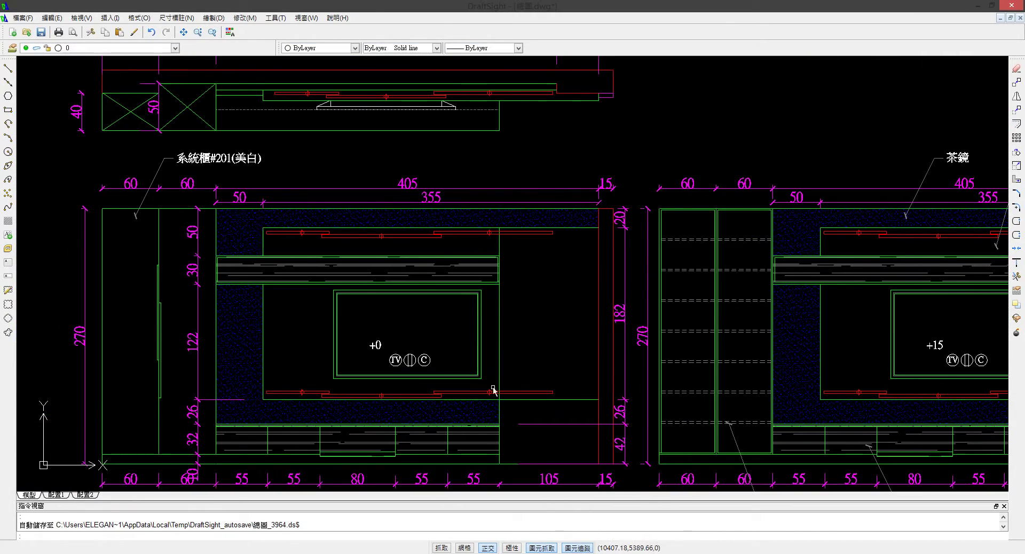
middle_click_drag(501, 412, 496, 446)
middle_click_drag(441, 347, 396, 286)
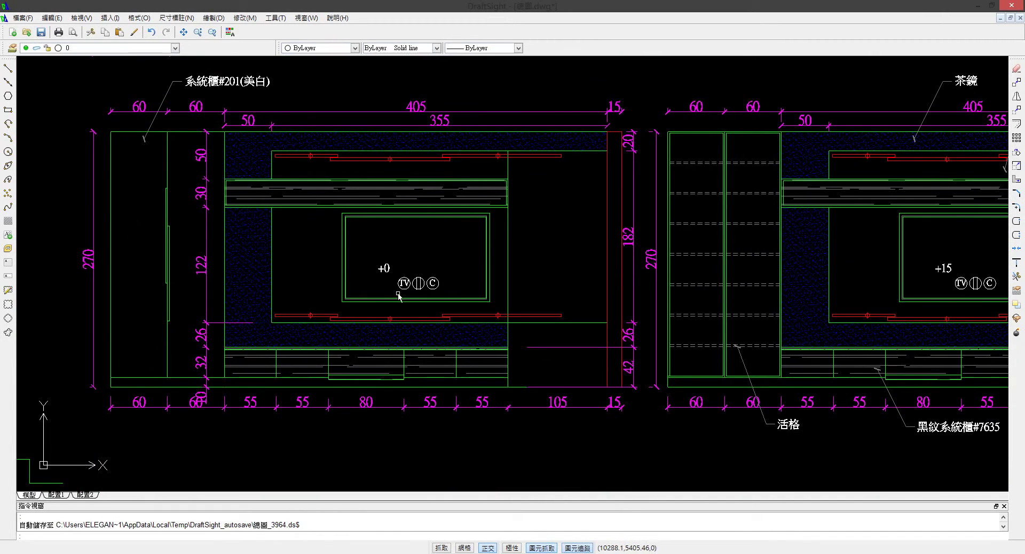
scroll(320, 355, "up", 2)
scroll(270, 367, "up", 1)
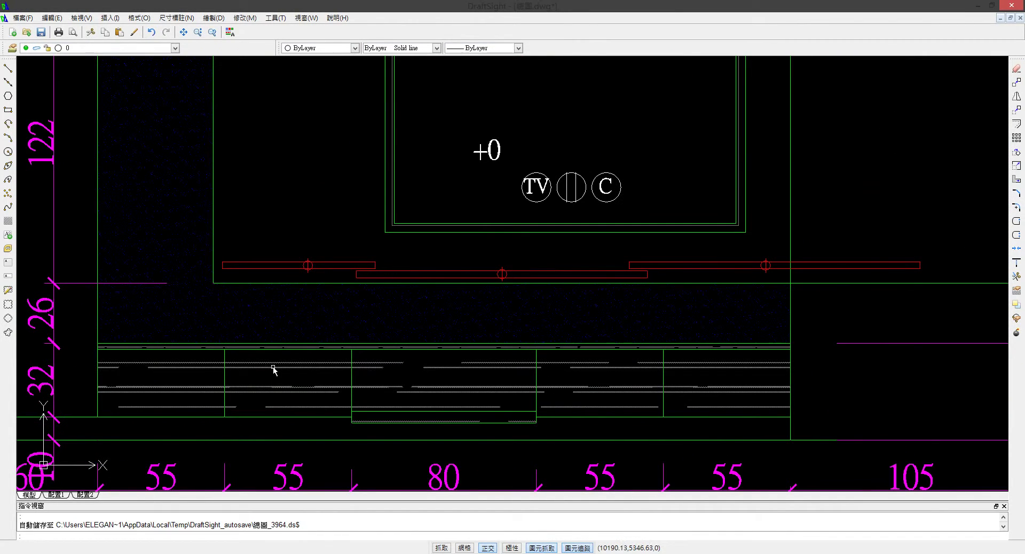
scroll(286, 377, "up", 2)
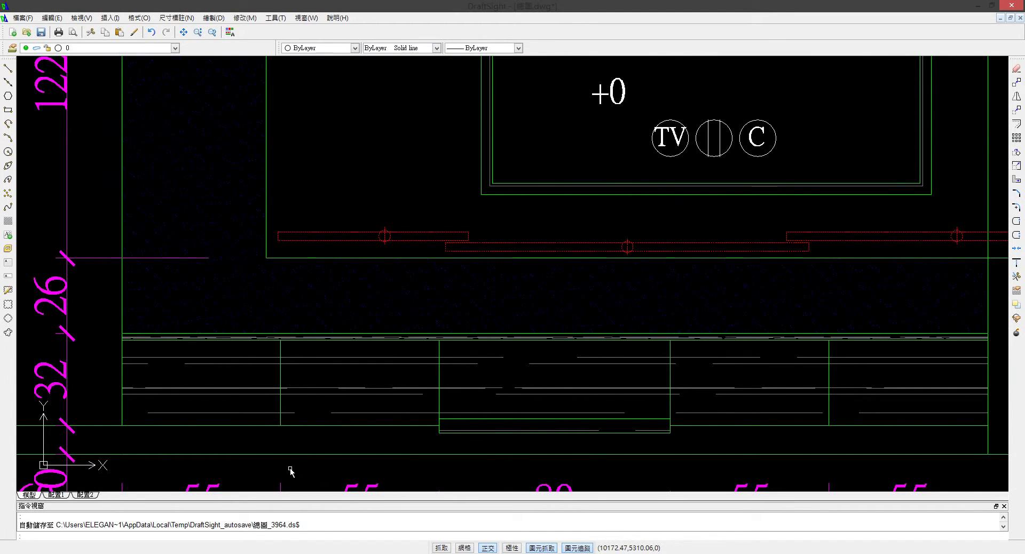
Switch to 3ds Max and create a box about 43 cm by 300 cm over the low cabinet's footprint in the Top view.
key("alt+Tab")
middle_click_drag(294, 346, 372, 299)
key("alt+w")
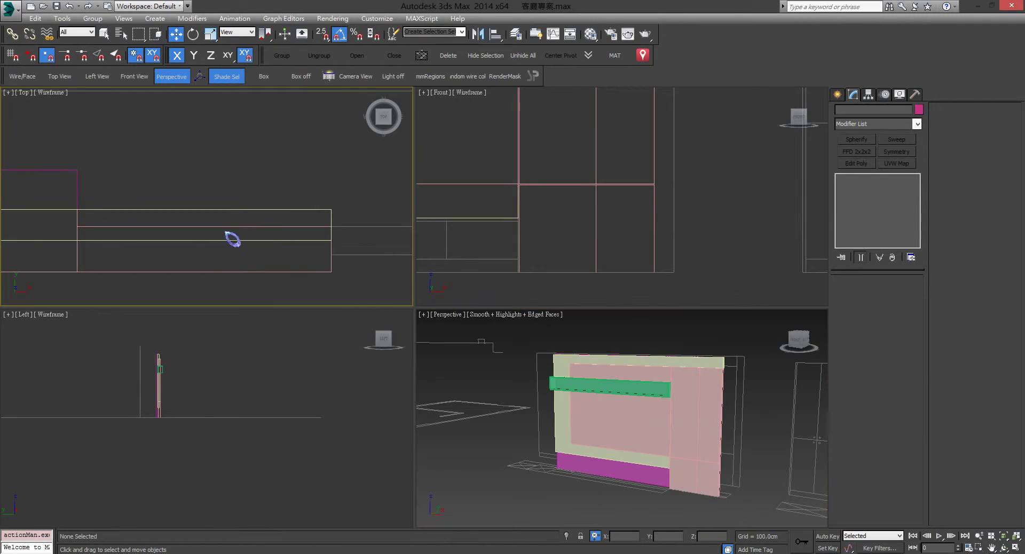
scroll(233, 213, "up", 4)
key("alt+w")
middle_click_drag(235, 287, 354, 236)
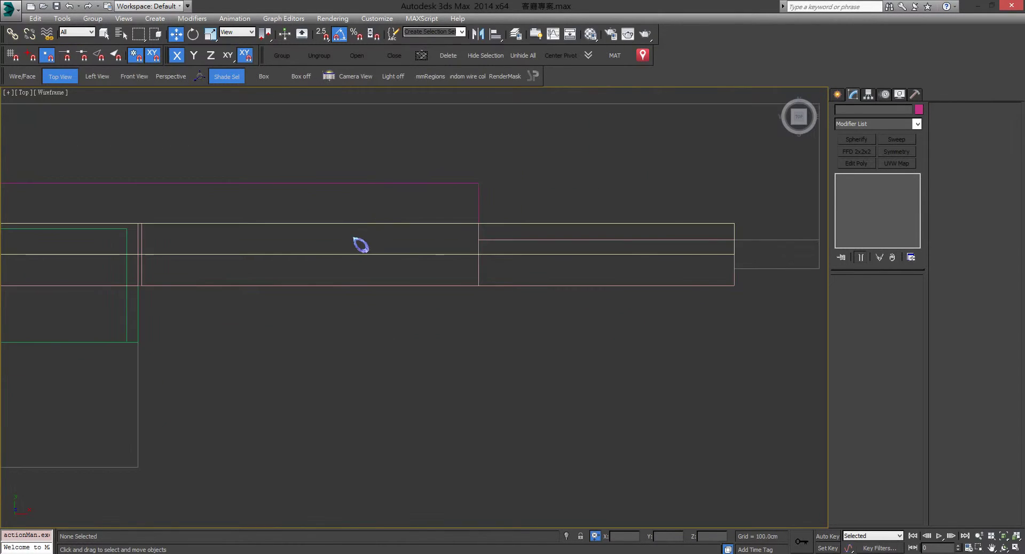
scroll(316, 253, "down", 4)
middle_click_drag(203, 277, 576, 289)
scroll(276, 274, "up", 2)
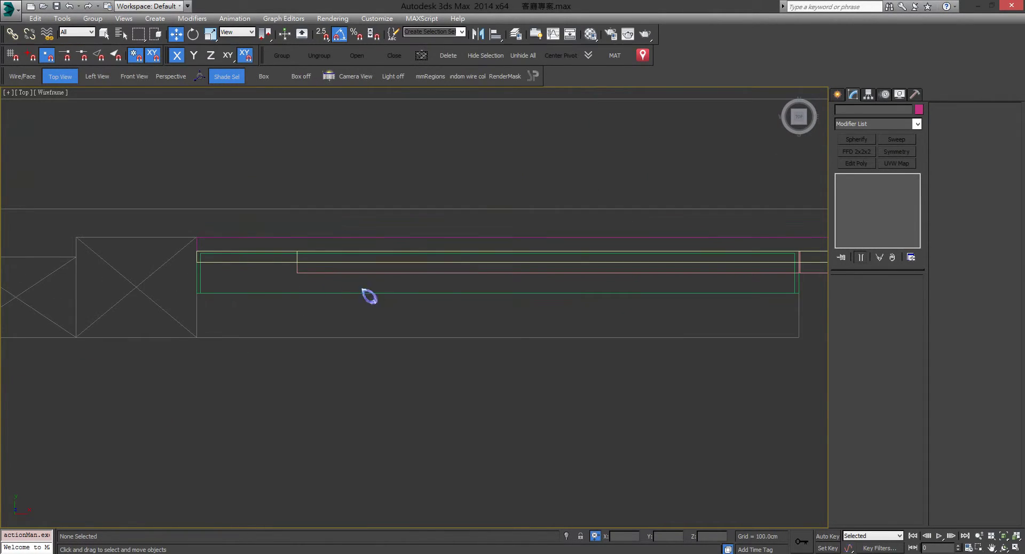
middle_click_drag(362, 289, 273, 289)
middle_click_drag(525, 285, 499, 288)
left_click(837, 94)
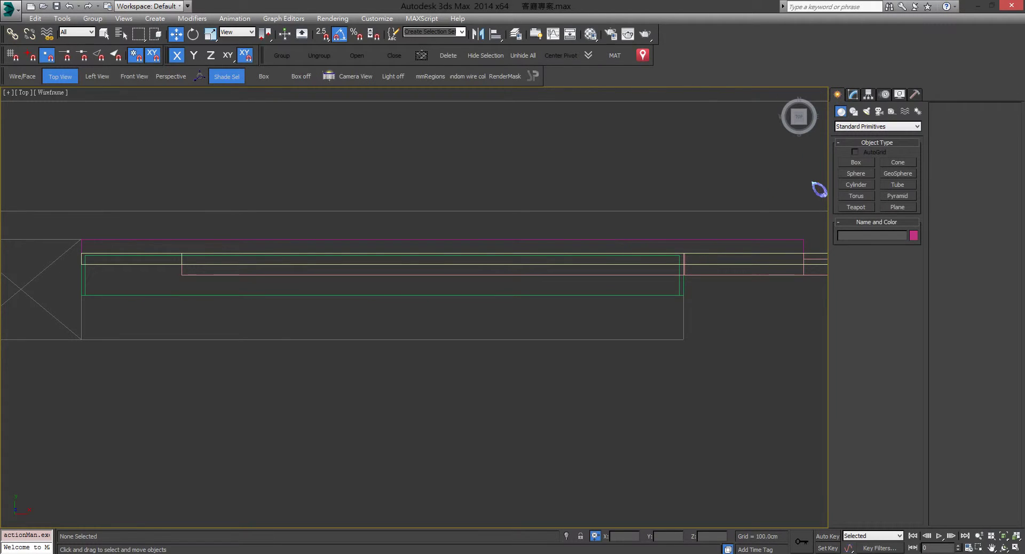
left_click(856, 162)
middle_click_drag(179, 264, 169, 249)
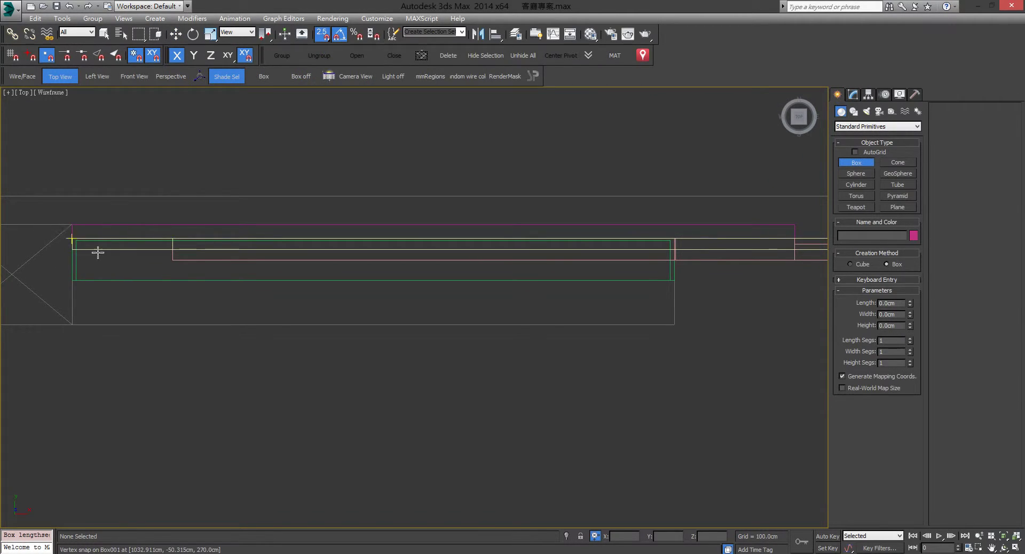
left_click_drag(98, 253, 672, 326)
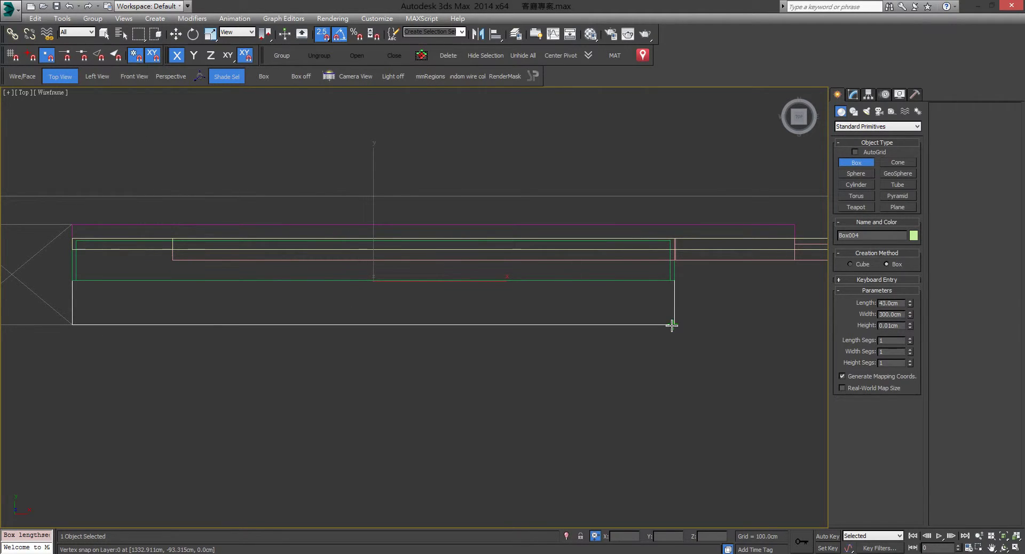
left_click(568, 168)
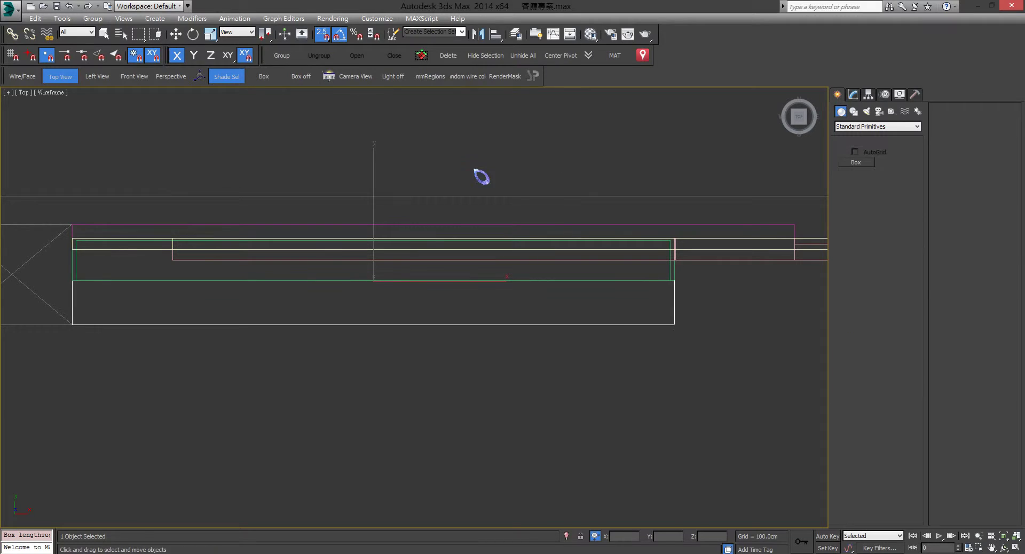
key("w")
Raise the new box in the Front view so its base snaps to the lower line of the low cabinet's top slab.
key("alt+w")
right_click(575, 227)
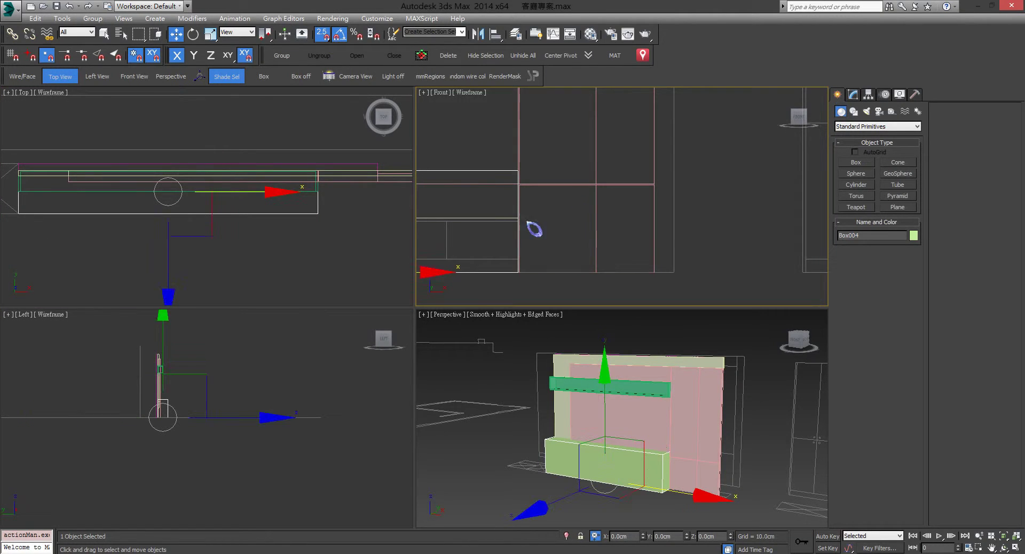
middle_click_drag(525, 221, 687, 183)
key("alt+w")
middle_click_drag(487, 270, 511, 198)
middle_click_drag(443, 247, 439, 291)
left_click_drag(496, 308, 111, 274)
scroll(309, 271, "down", 2)
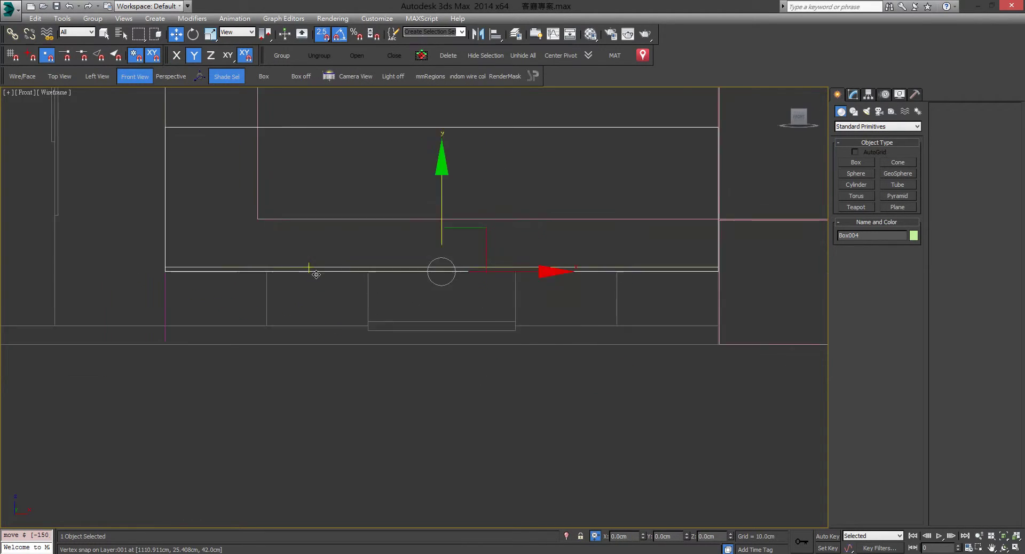
Convert the box to Editable Poly and lower its top vertices to the upper line of the cabinet's top slab.
middle_click_drag(465, 264, 437, 286)
right_click(453, 231)
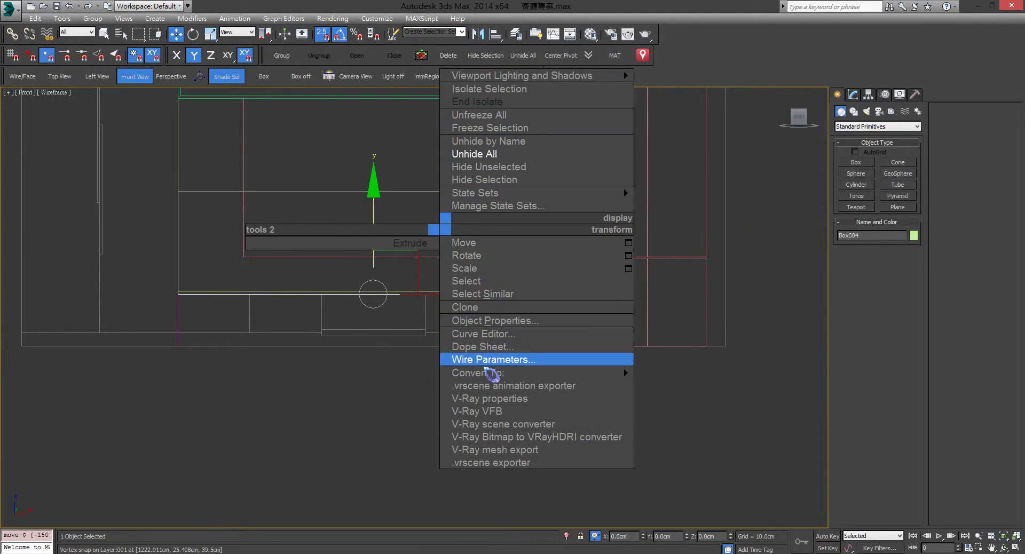
mouse_move(492, 374)
left_click(714, 394)
middle_click_drag(415, 229, 413, 242)
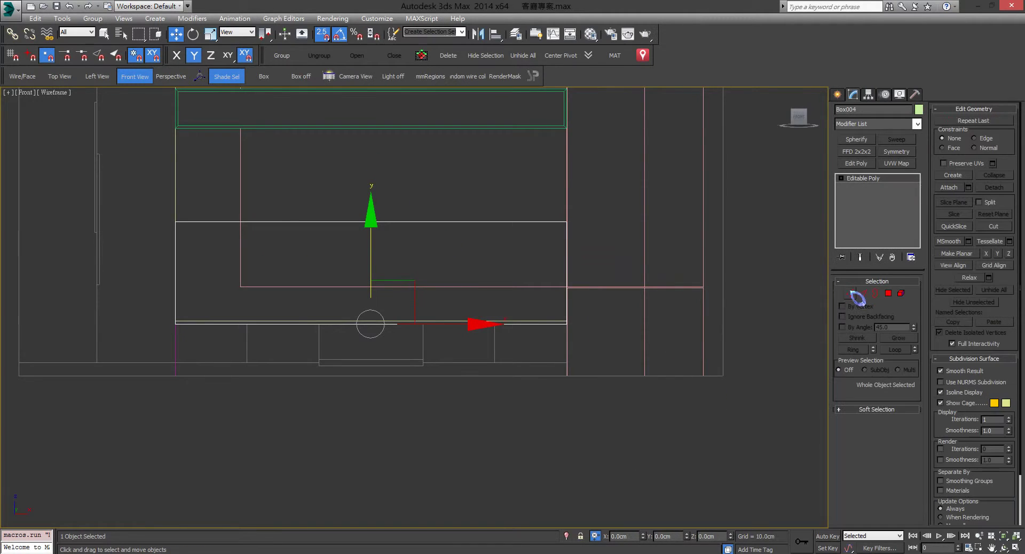
key("1")
left_click_drag(241, 215, 667, 277)
scroll(345, 249, "up", 2)
middle_click_drag(266, 256, 368, 252)
left_click_drag(511, 151, 236, 354)
left_click(850, 294)
Inspect the thin cabinet top slab against the TV wall in the Perspective view, and return to the Front view.
middle_click_drag(541, 306, 460, 281)
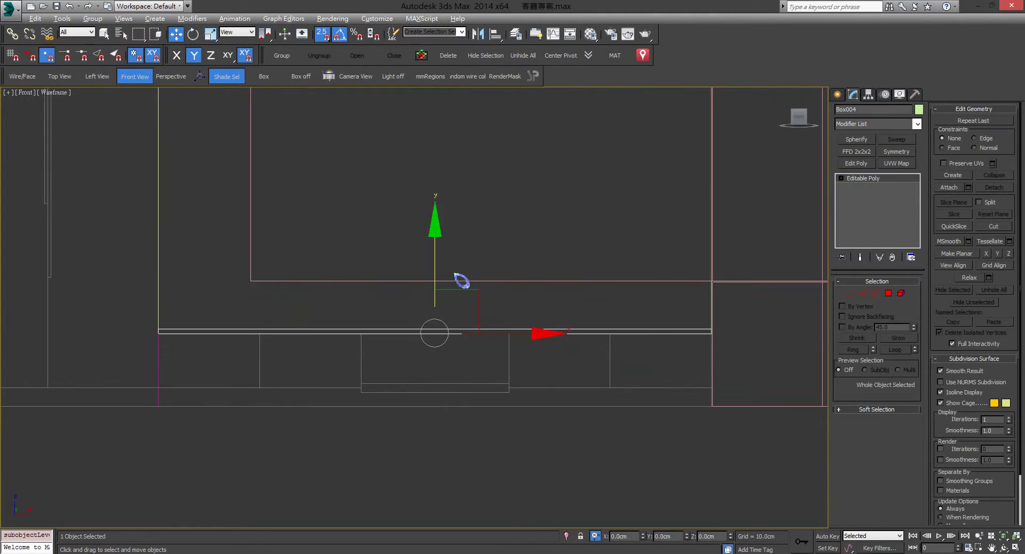
key("alt+w")
right_click(440, 347)
key("alt+w")
middle_click_drag(441, 347, 475, 322, "alt")
scroll(476, 322, "down", 4)
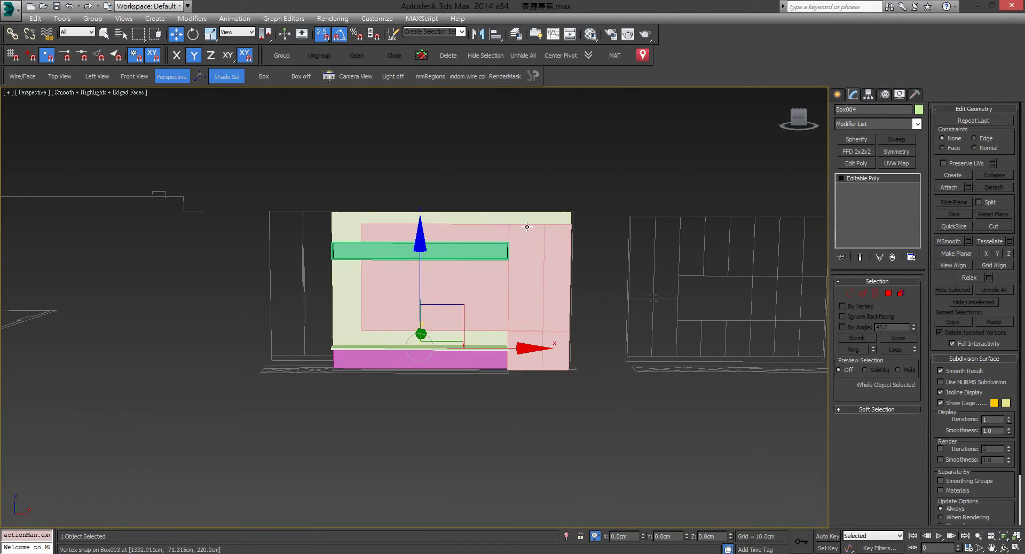
key("alt+w")
right_click(485, 257)
key("alt+w")
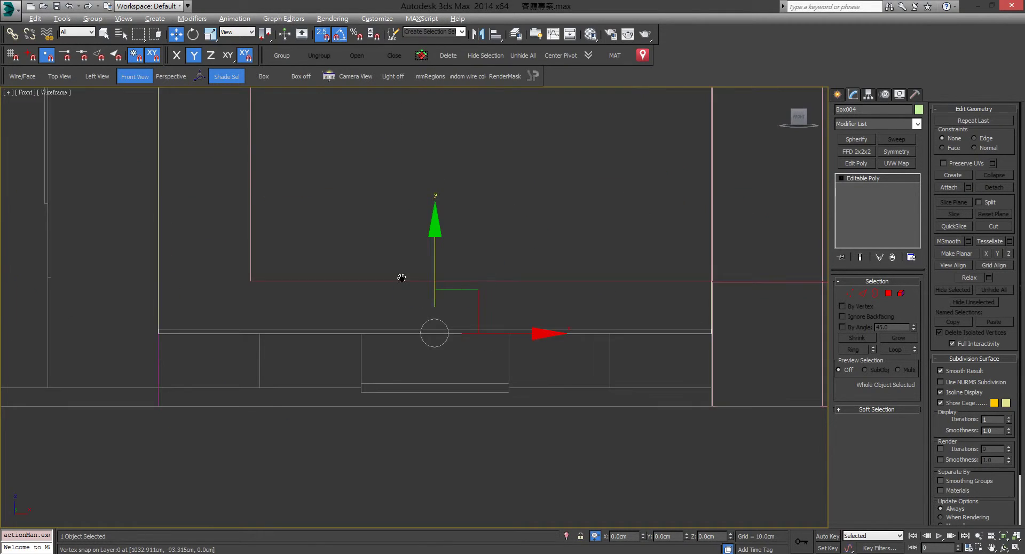
Create a box about 110 cm wide, 29.5 cm high and 41 cm deep under the slab's left end in the Front view.
middle_click_drag(400, 277, 433, 259)
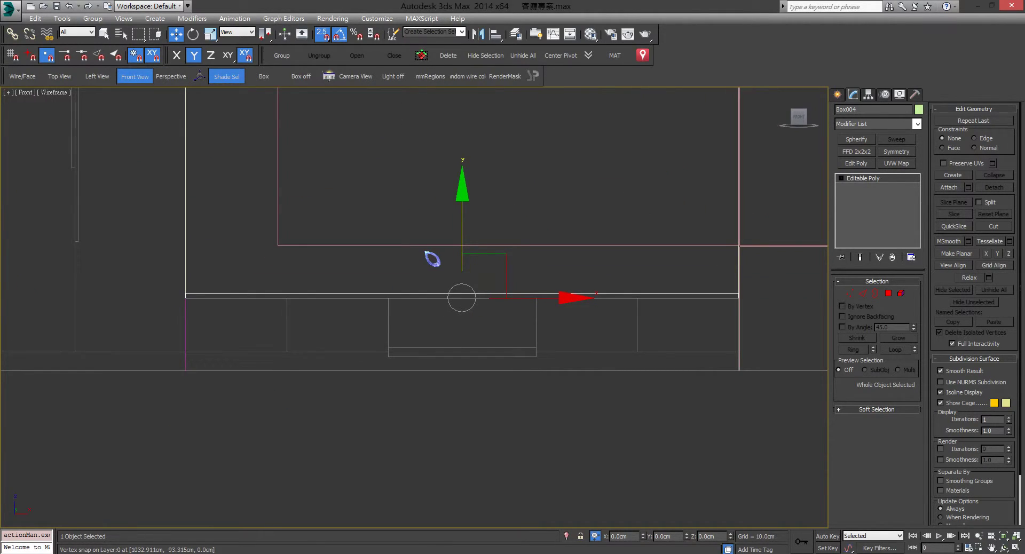
mouse_move(436, 259)
middle_mouse_down()
mouse_move(408, 252)
mouse_move(418, 256)
middle_mouse_up()
scroll(331, 272, "up", 2)
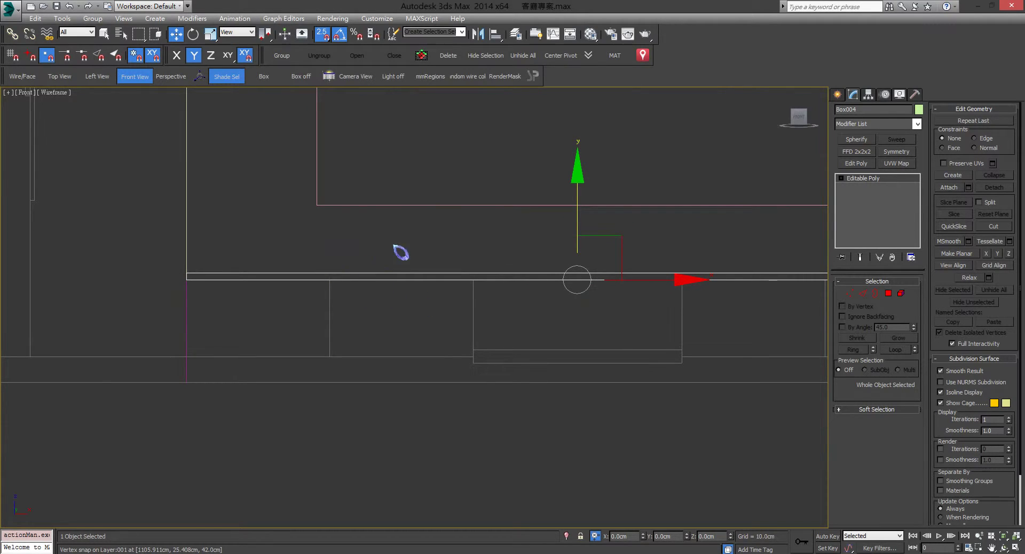
left_click(837, 95)
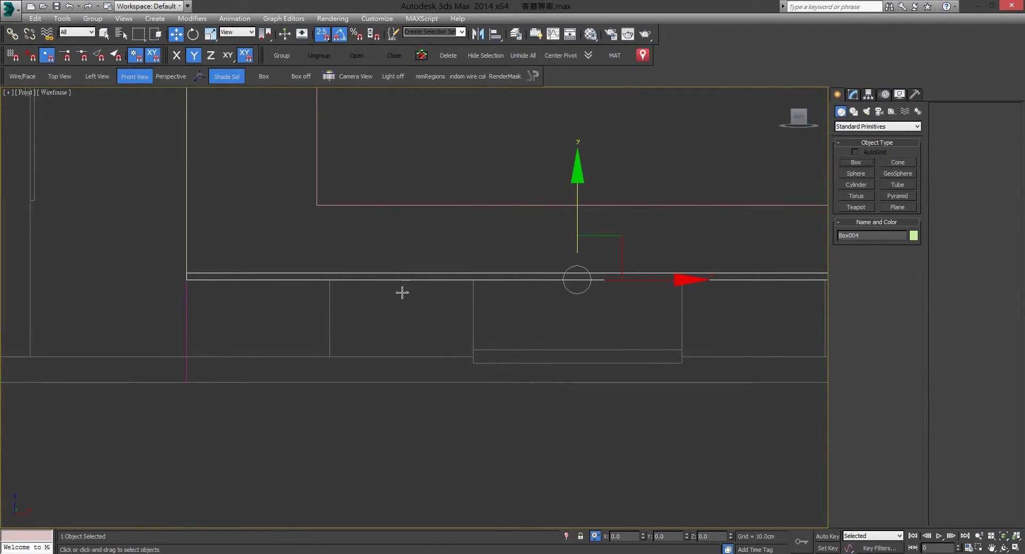
middle_click_drag(341, 298, 345, 280)
scroll(343, 281, "up", 2)
left_click_drag(136, 264, 531, 359)
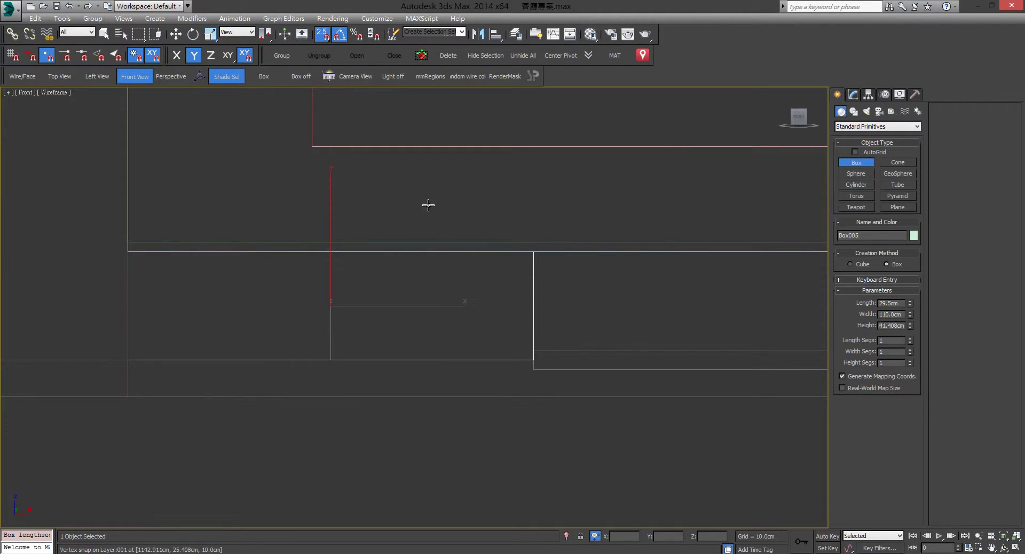
left_click(450, 169)
key("w")
scroll(403, 194, "down", 2)
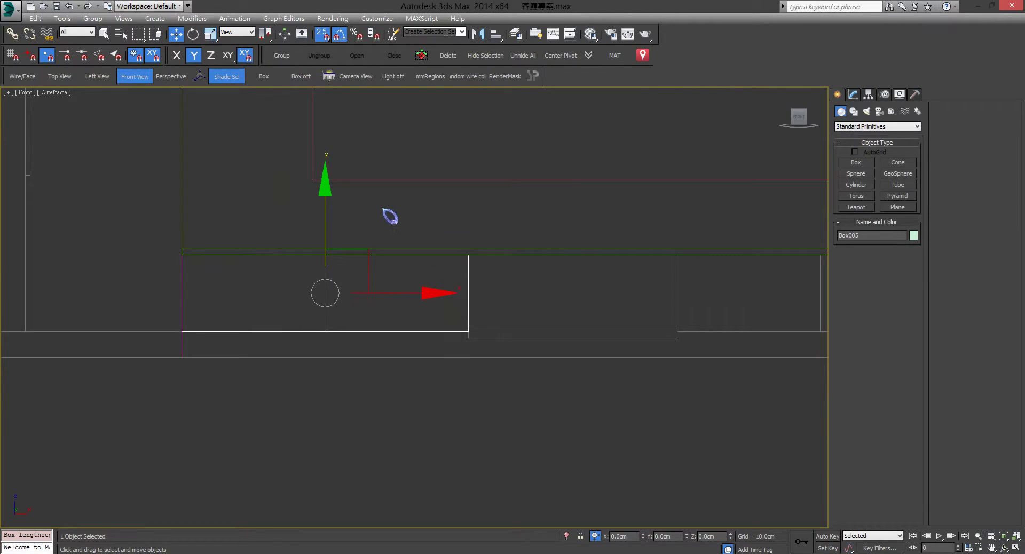
Move the cabinet box in the Top view so its back edge snaps to the back edge of the top slab.
key("alt+w")
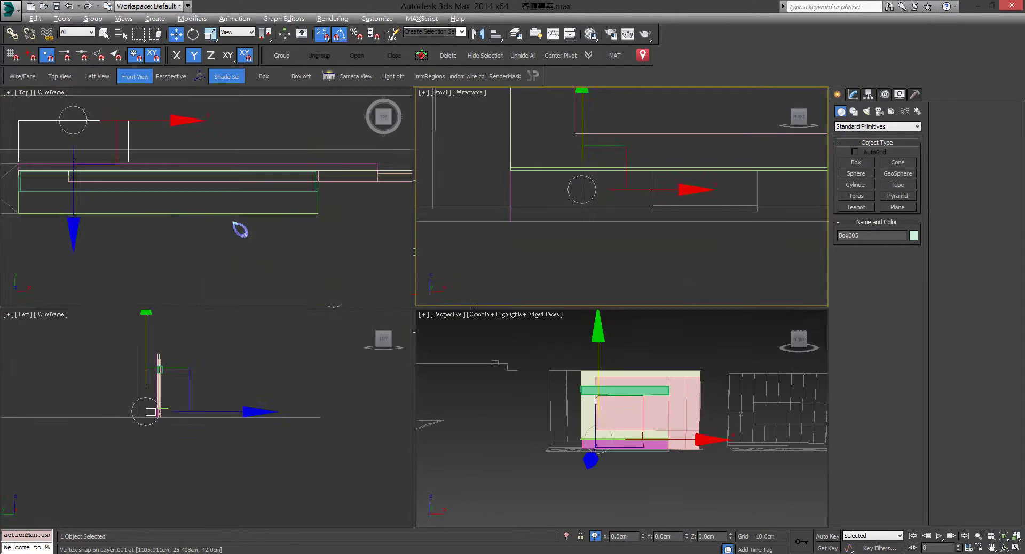
left_click(212, 215)
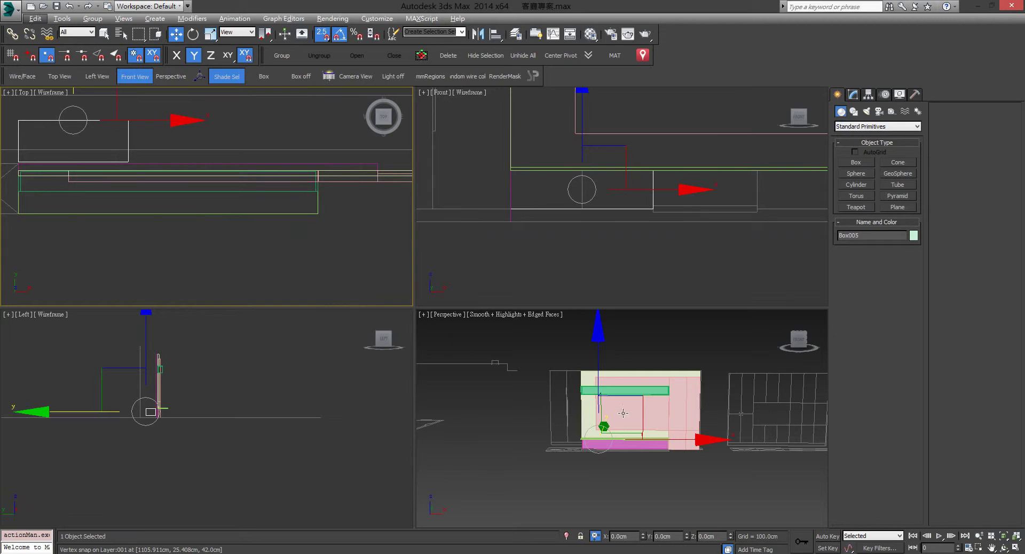
middle_click_drag(650, 418, 603, 424, "alt")
scroll(581, 434, "up", 2)
middle_click_drag(119, 216, 230, 198)
key("alt+w")
middle_click_drag(293, 279, 178, 171)
scroll(256, 202, "up", 2)
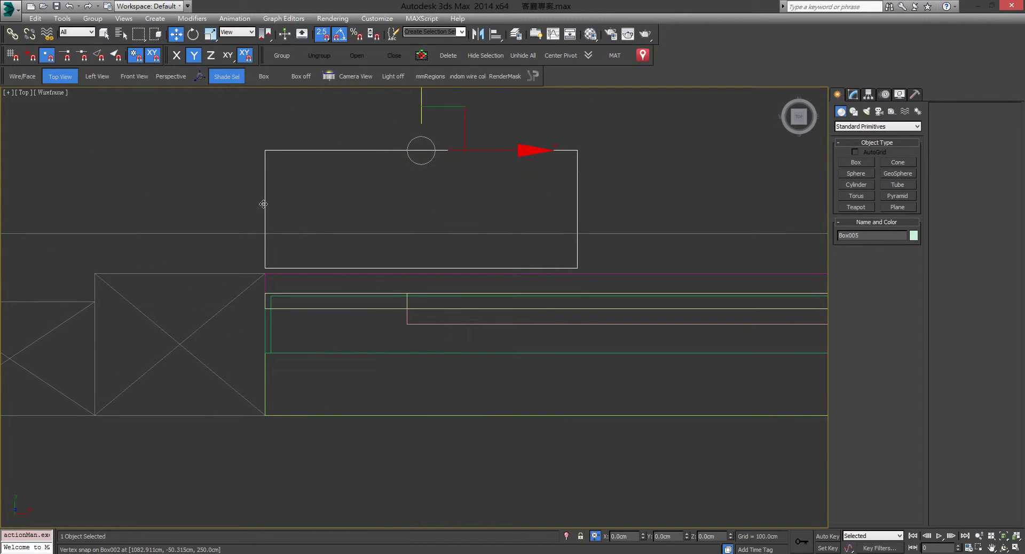
middle_click_drag(263, 203, 265, 200)
left_click_drag(267, 147, 259, 281)
scroll(329, 279, "down", 3)
middle_click_drag(338, 282, 290, 274)
scroll(290, 274, "up", 2)
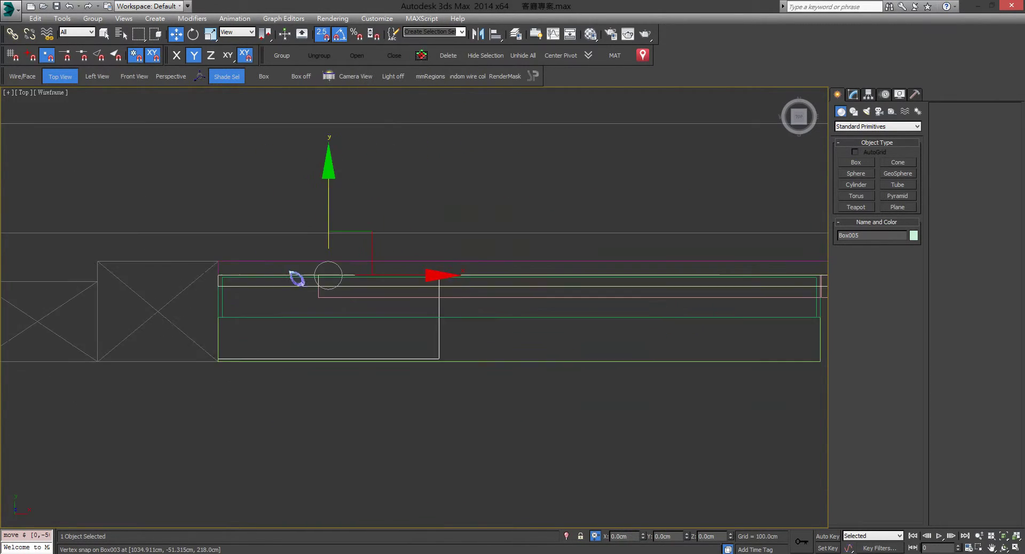
Convert the cabinet box to Editable Poly and snap its front vertices to the front edge of the top slab.
right_click(284, 270)
mouse_move(321, 417)
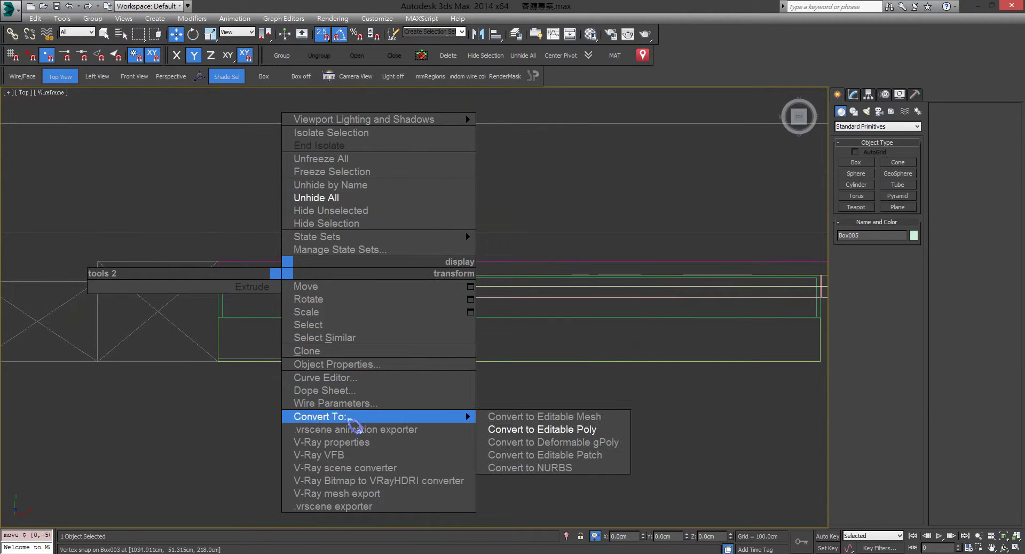
left_click(500, 429)
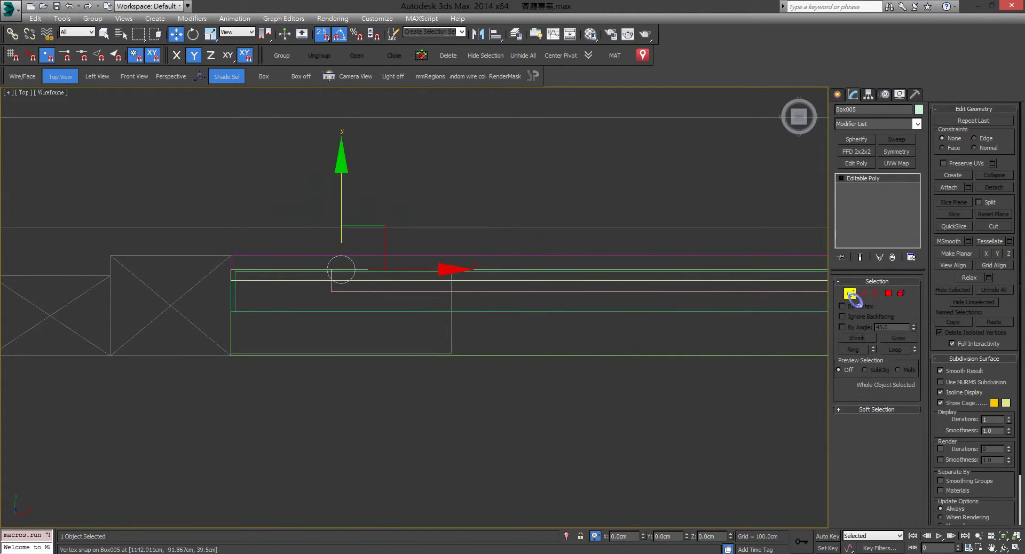
left_click(850, 294)
left_click_drag(201, 339, 556, 403)
scroll(299, 352, "up", 5)
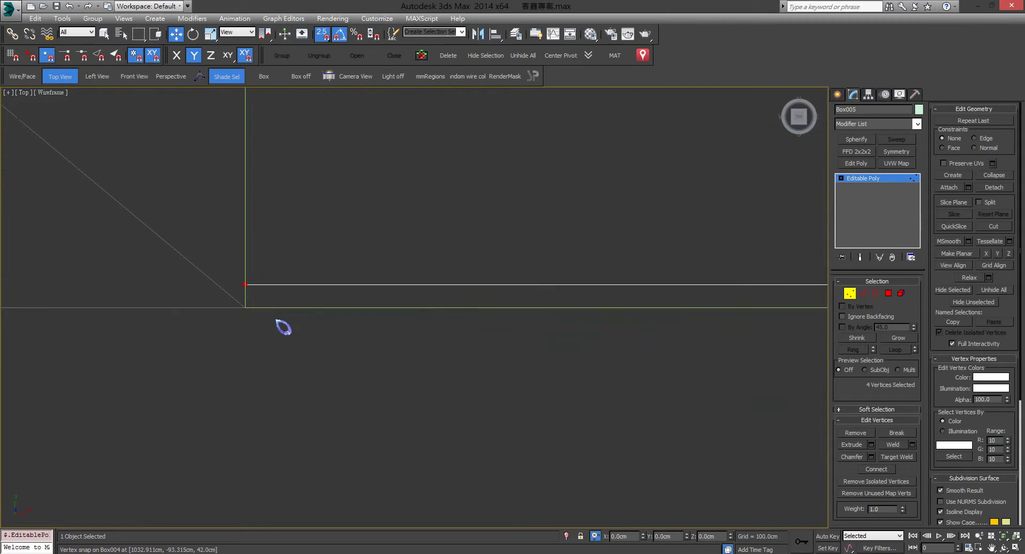
middle_click_drag(276, 320, 272, 336)
left_click_drag(242, 300, 245, 320)
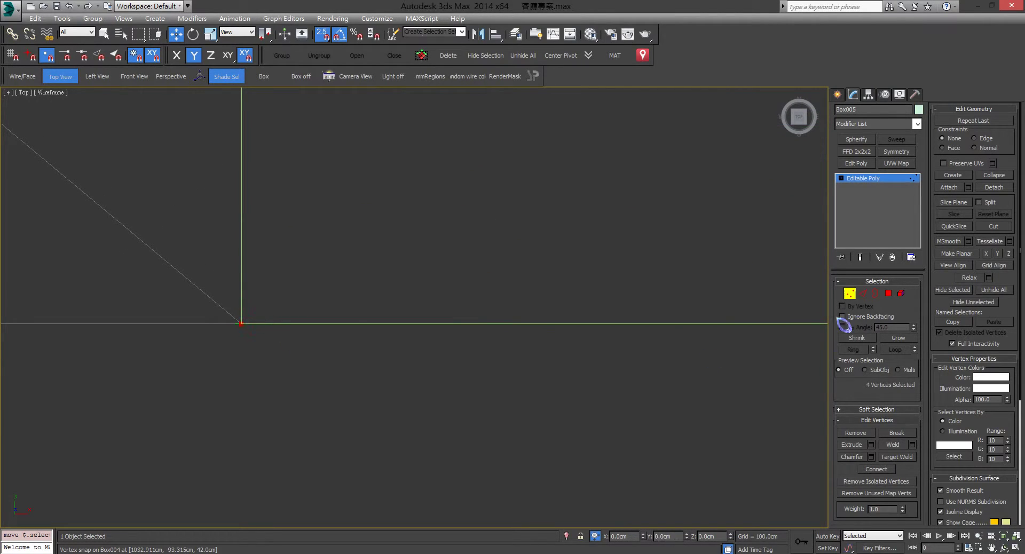
left_click(850, 294)
Inspect the cabinet box in the Perspective view and compare it with the low cabinet elevation in DraftSight.
scroll(402, 293, "down", 10)
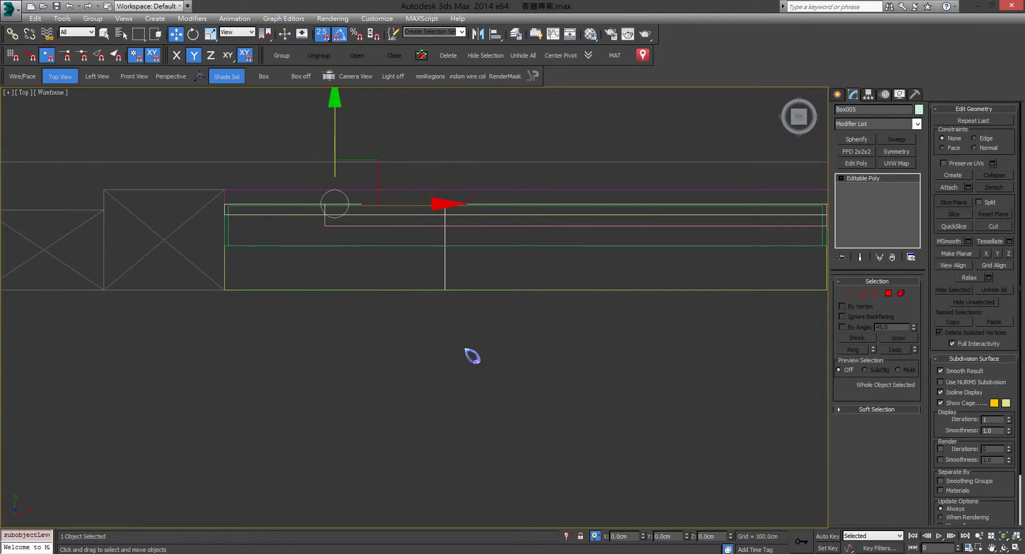
key("alt+w")
middle_click(544, 407)
key("alt+w")
middle_click_drag(458, 389, 482, 313, "alt")
scroll(357, 368, "up", 6)
key("alt+Tab")
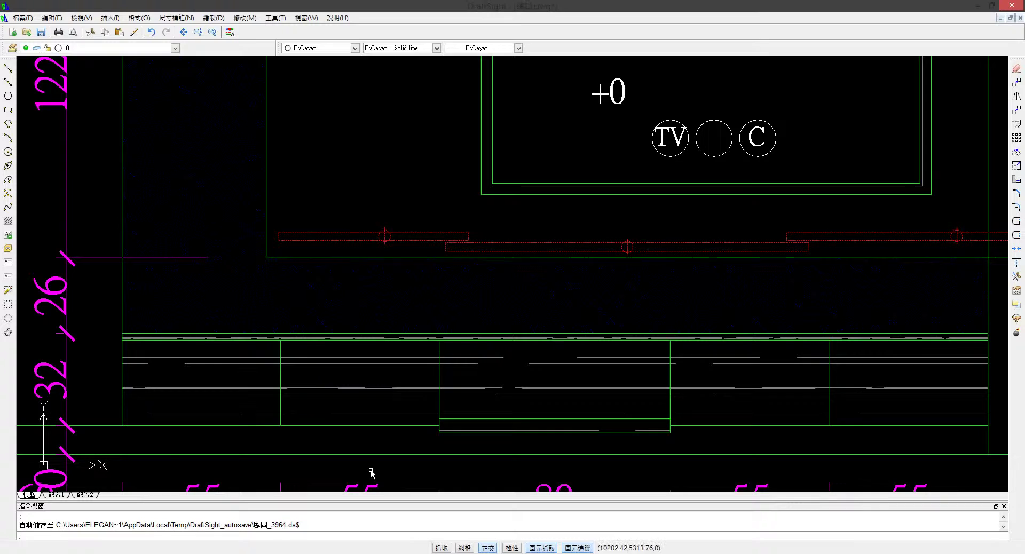
middle_click_drag(289, 337, 359, 287)
scroll(348, 321, "up", 1)
key("alt+Tab")
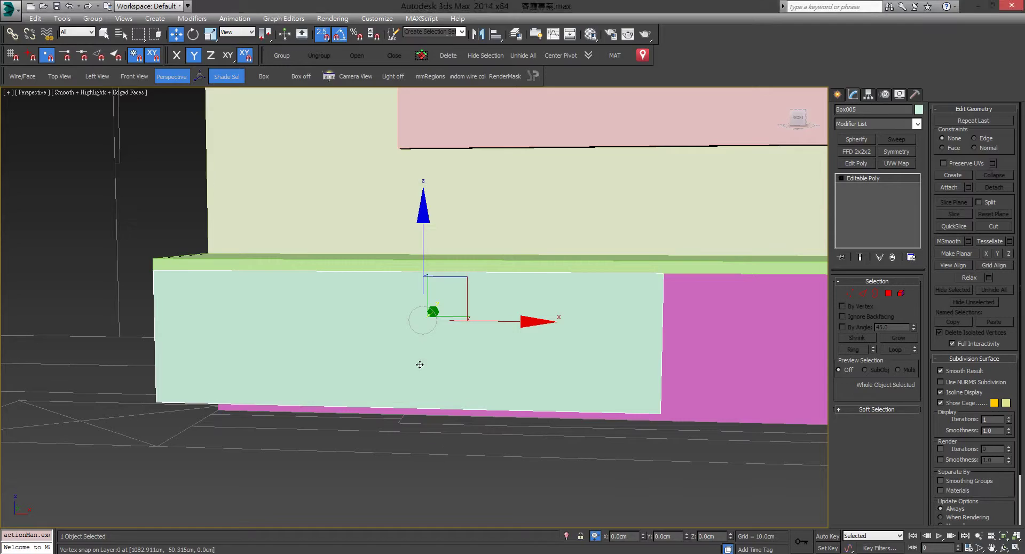
Turn off 2.5D snapping in 3ds Max.
middle_click_drag(419, 364, 368, 335)
left_click(323, 36)
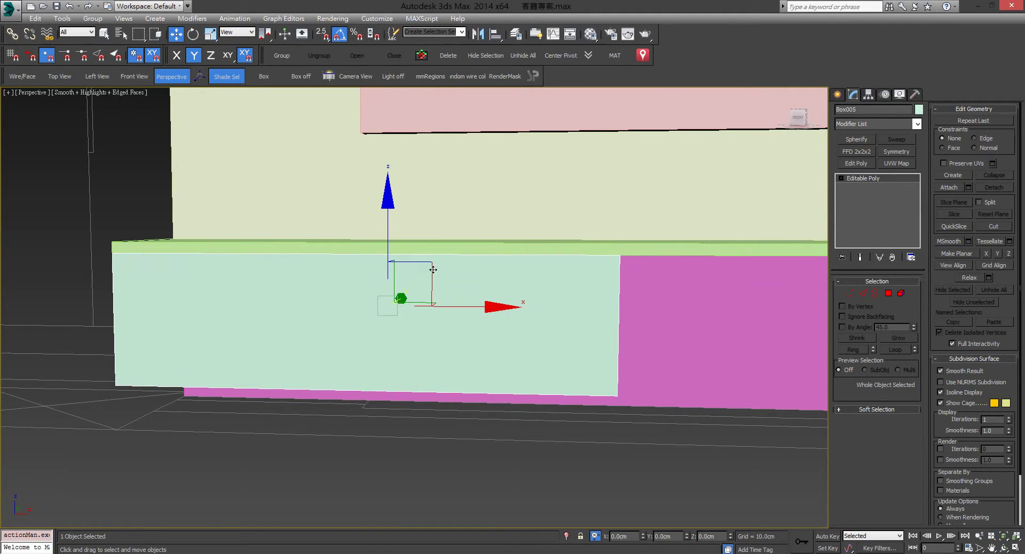
Connect the top and bottom front edges of the cabinet box to add a vertical edge dividing the front in two.
middle_click_drag(406, 251, 420, 295, "alt")
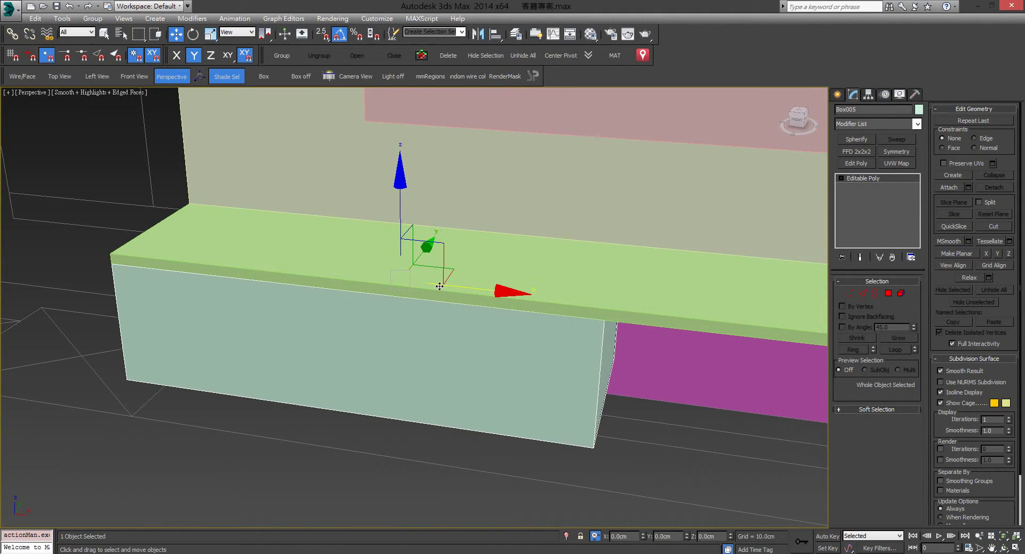
key("alt+w")
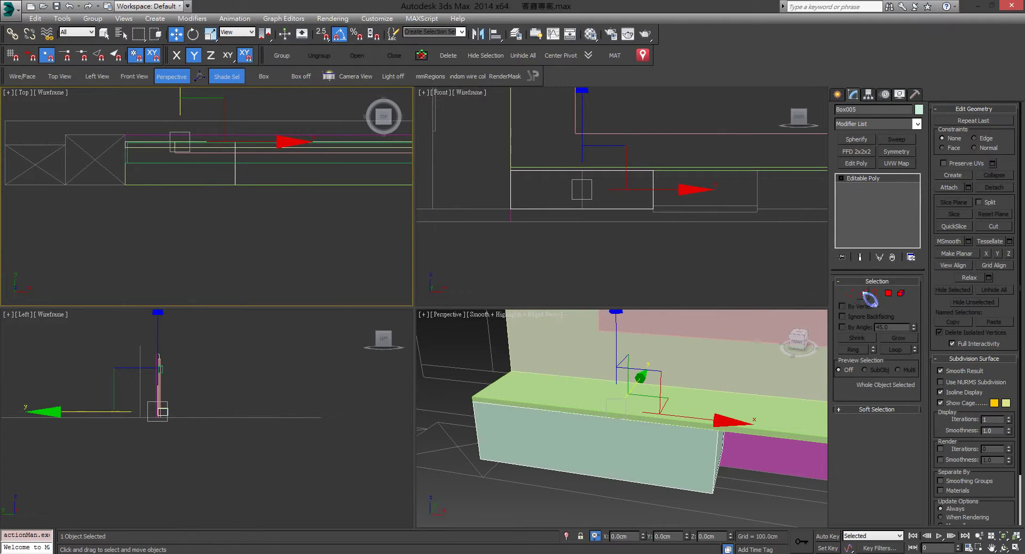
left_click(863, 293)
left_click_drag(167, 183, 161, 179)
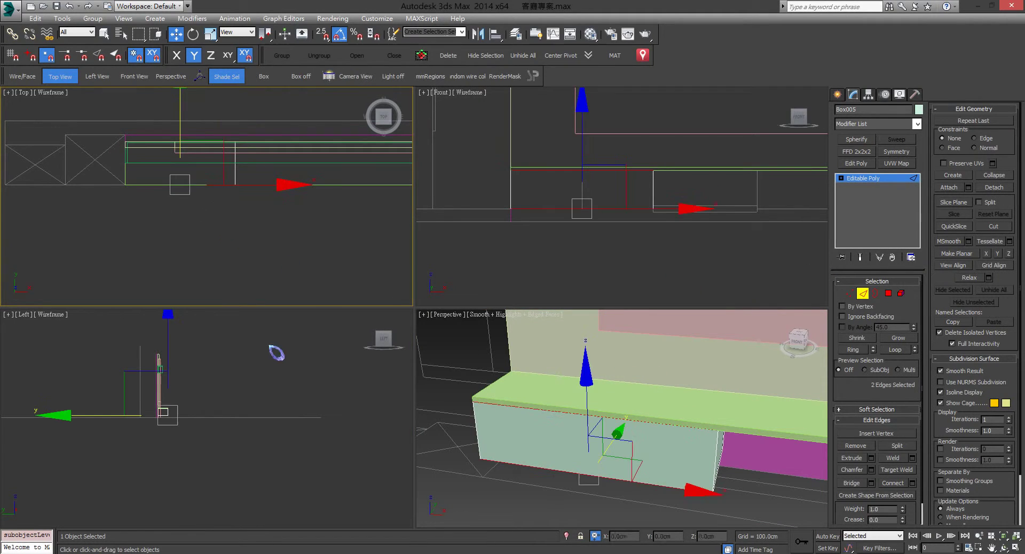
middle_click_drag(595, 482, 571, 467)
right_click(509, 316)
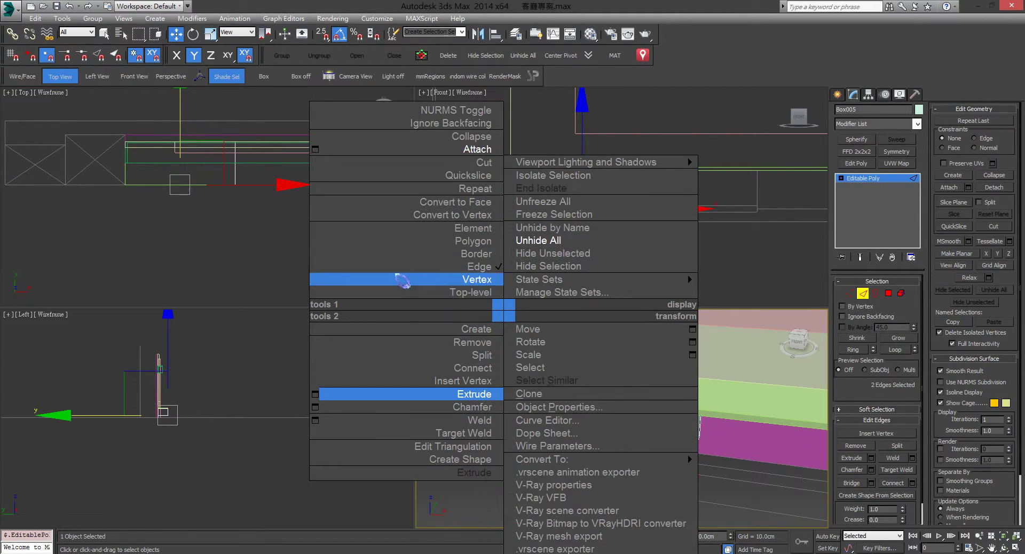
left_click(454, 368)
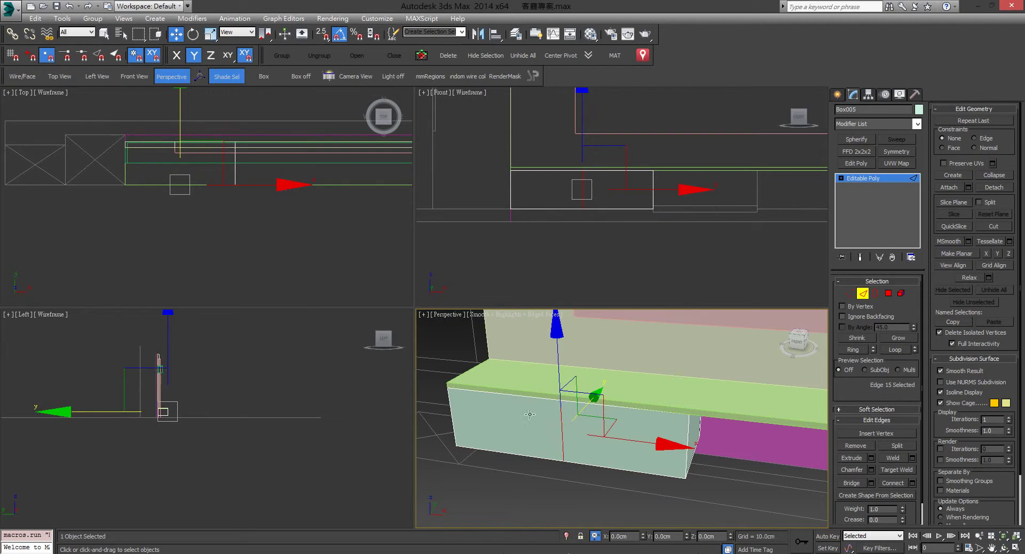
right_click(610, 204)
scroll(555, 222, "up", 3)
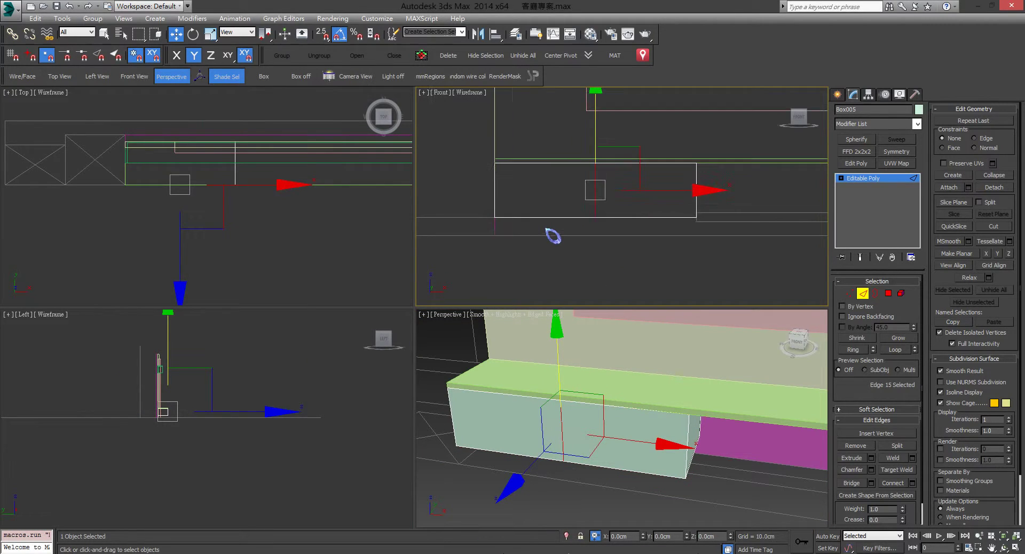
left_click_drag(653, 194, 666, 191)
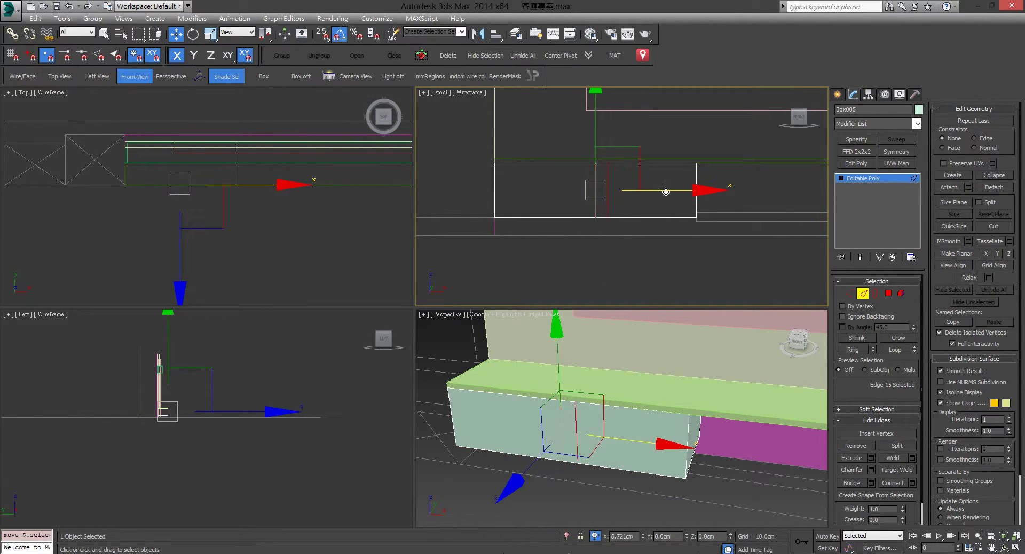
right_click(665, 192)
middle_click_drag(599, 236, 583, 238)
middle_click_drag(752, 350, 751, 349, "alt")
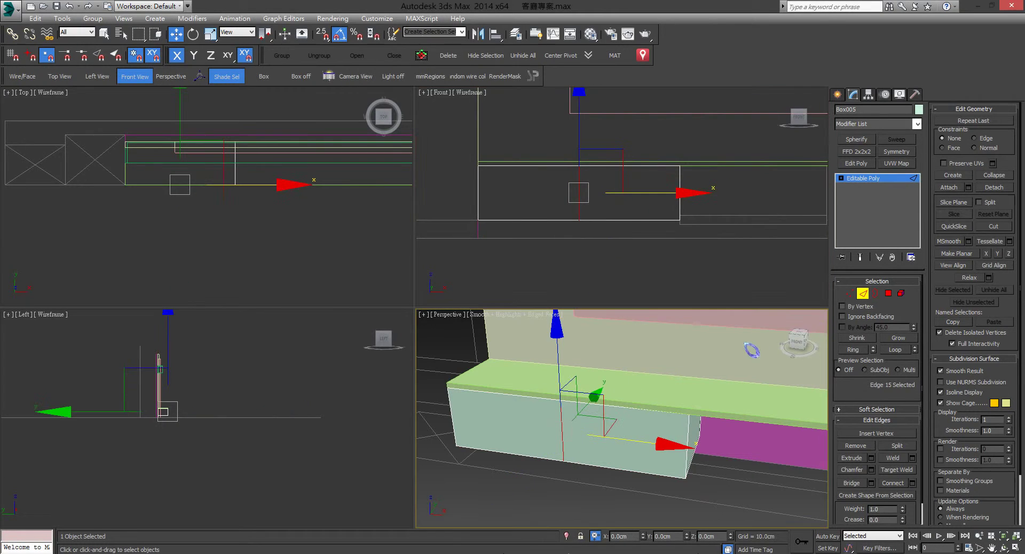
Select both front polygons of the cabinet box and turn off the shading of selected faces.
left_click(894, 300)
left_click(528, 193)
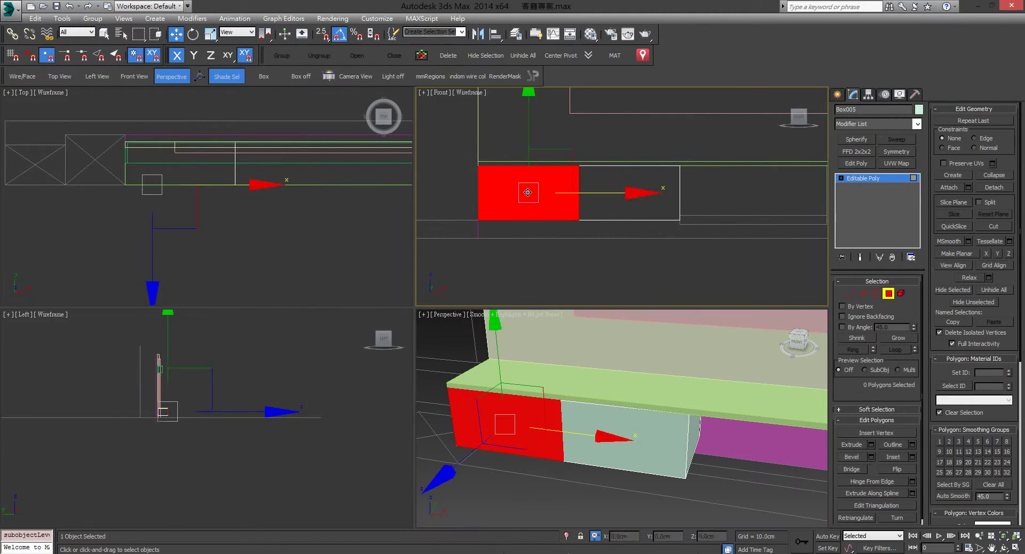
left_click(642, 192, "ctrl")
middle_click_drag(542, 440, 517, 446)
key("alt+w")
middle_click_drag(413, 337, 369, 332, "alt")
scroll(415, 339, "up", 3)
scroll(385, 346, "down", 3)
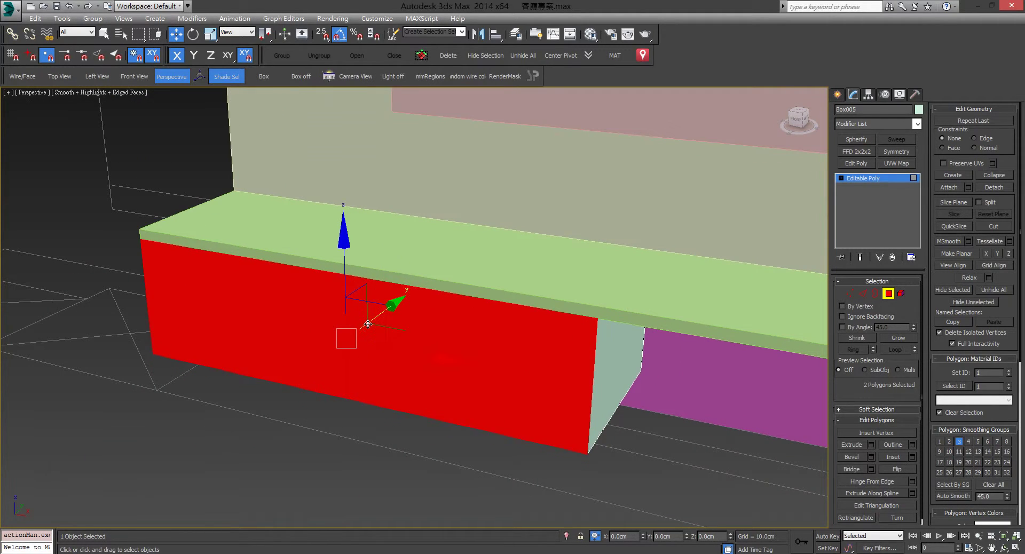
key("F2")
Bevel the two front polygons By Polygon with height 0 cm and outline amount -1 cm.
right_click(340, 311)
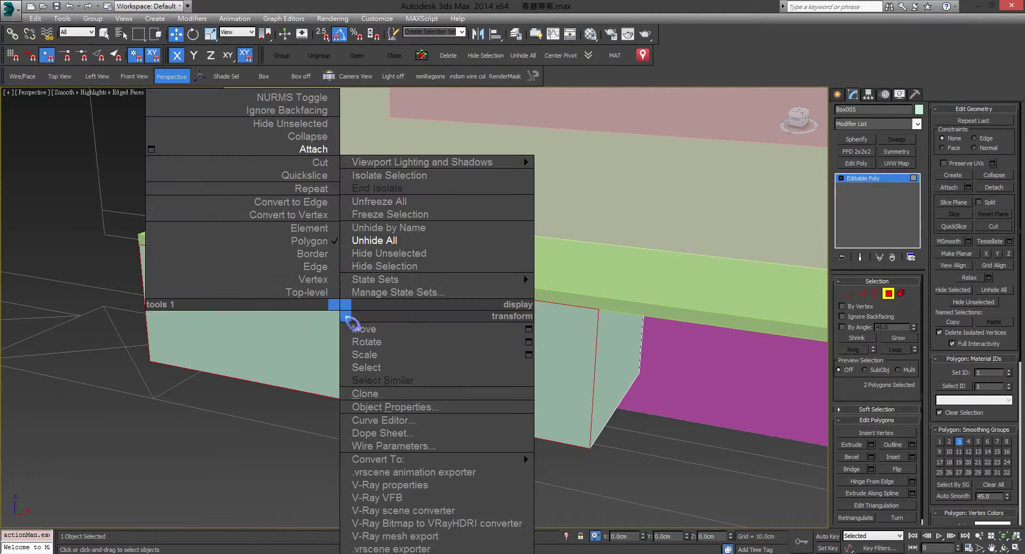
left_click(151, 369)
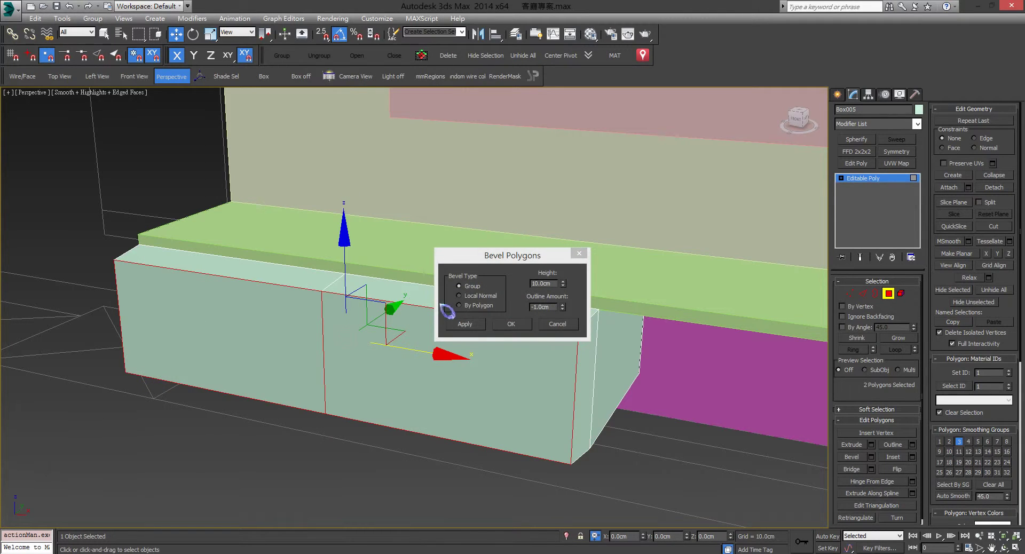
right_click(563, 307)
right_click(562, 284)
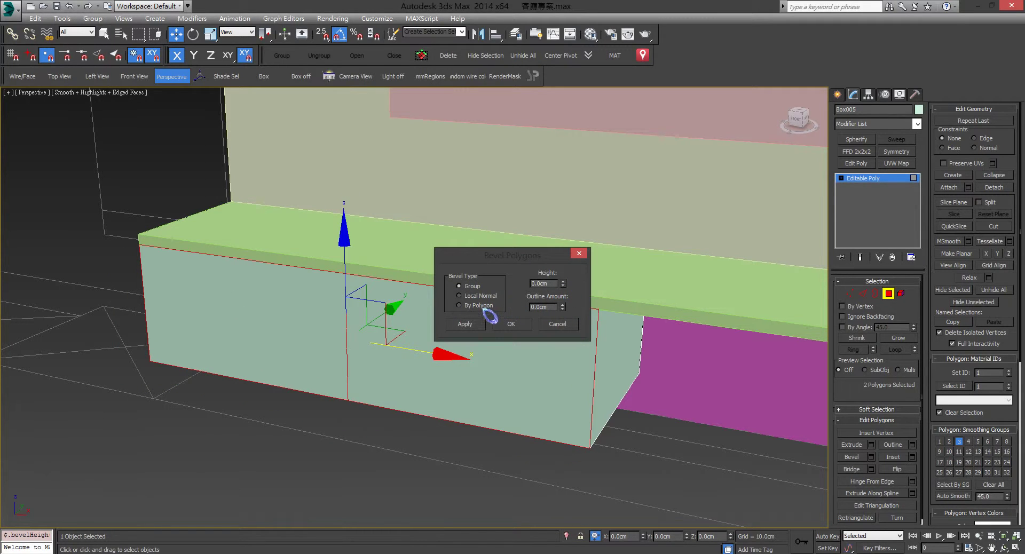
scroll(280, 312, "up", 6)
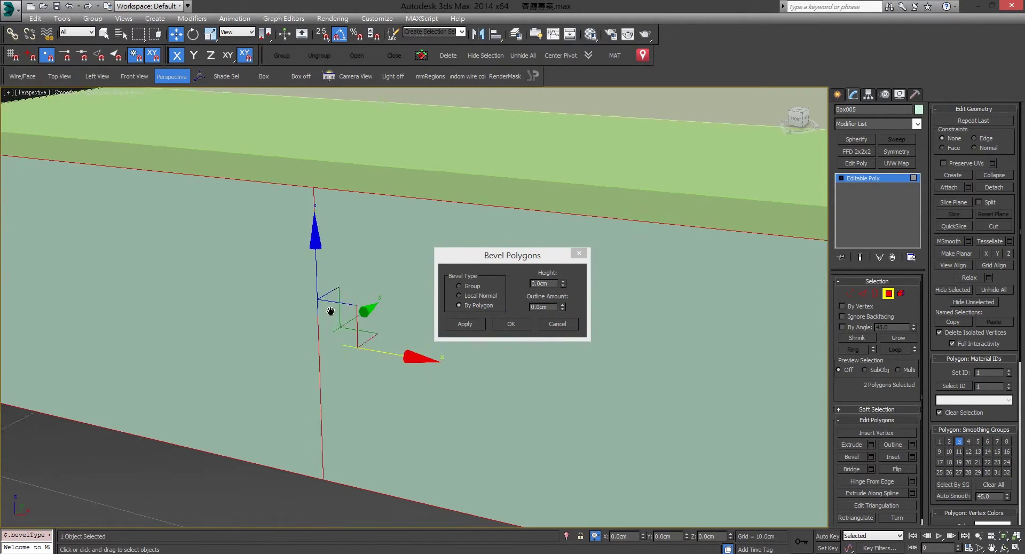
scroll(368, 280, "down", 5)
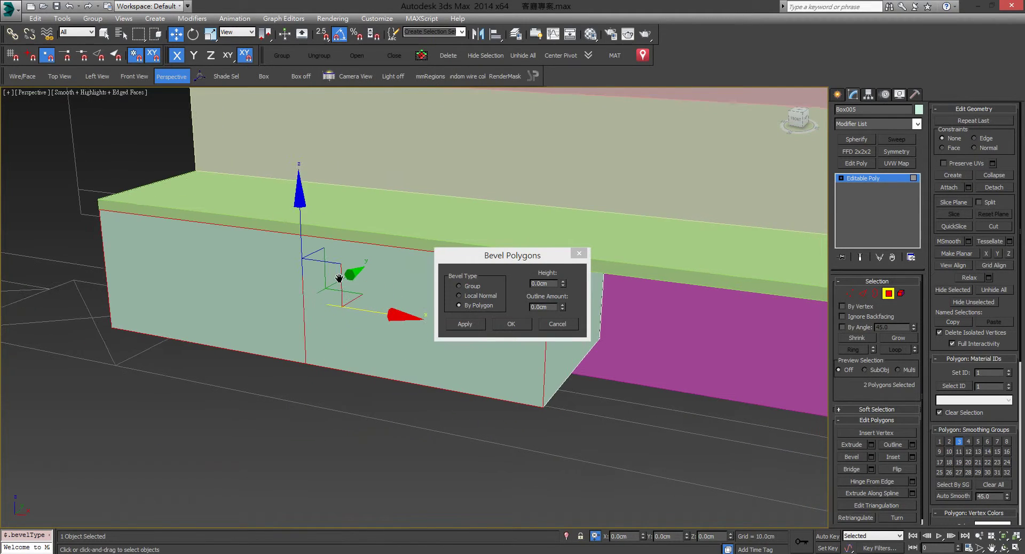
left_click_drag(533, 265, 641, 296)
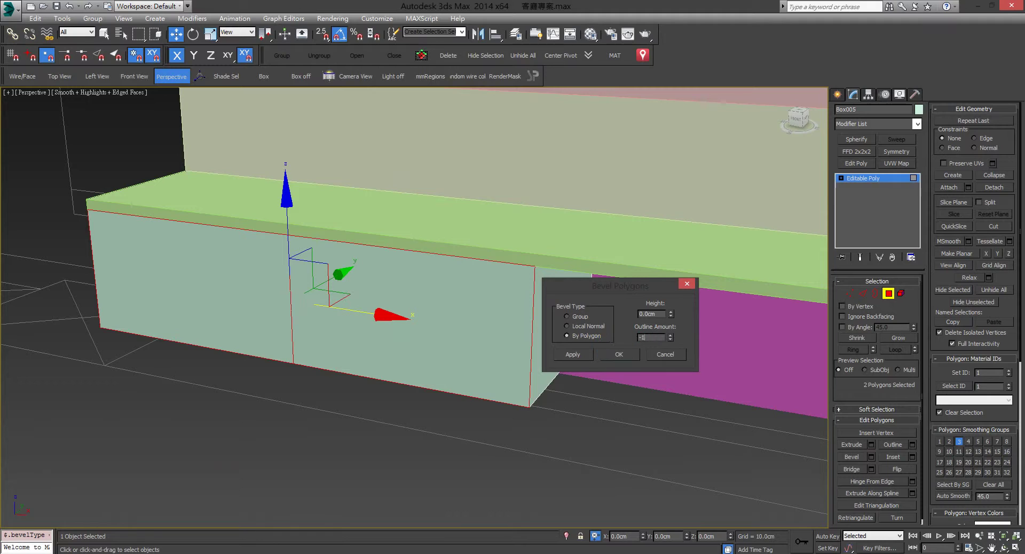
left_click(644, 337)
type("-1")
key("Return")
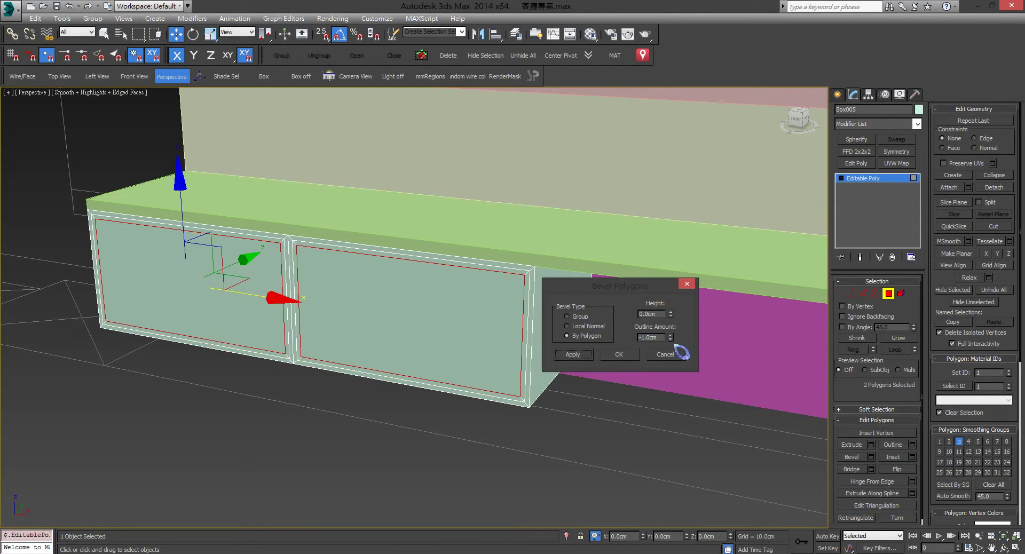
Bevel the door polygons forward by a small height with zero outline, and widen them with a zero-height bevel of 0.7 cm outline.
right_click(671, 338)
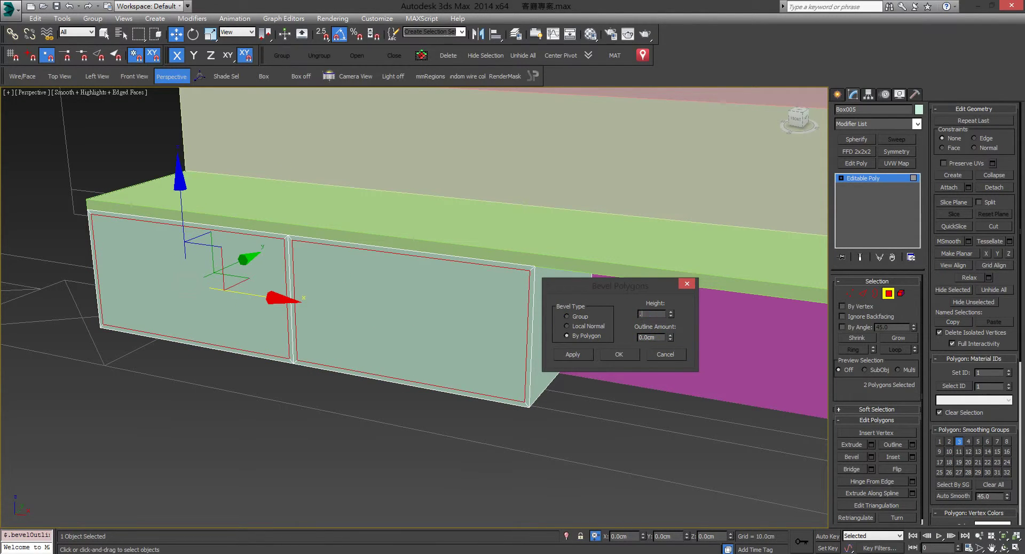
left_click(576, 356)
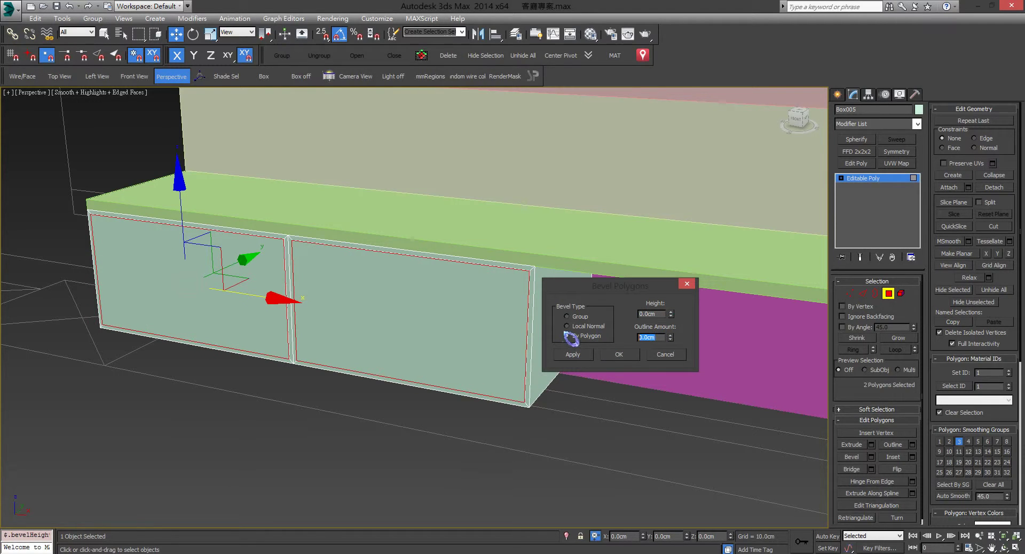
left_click(643, 337)
type(".7")
key("Return")
left_click(574, 355)
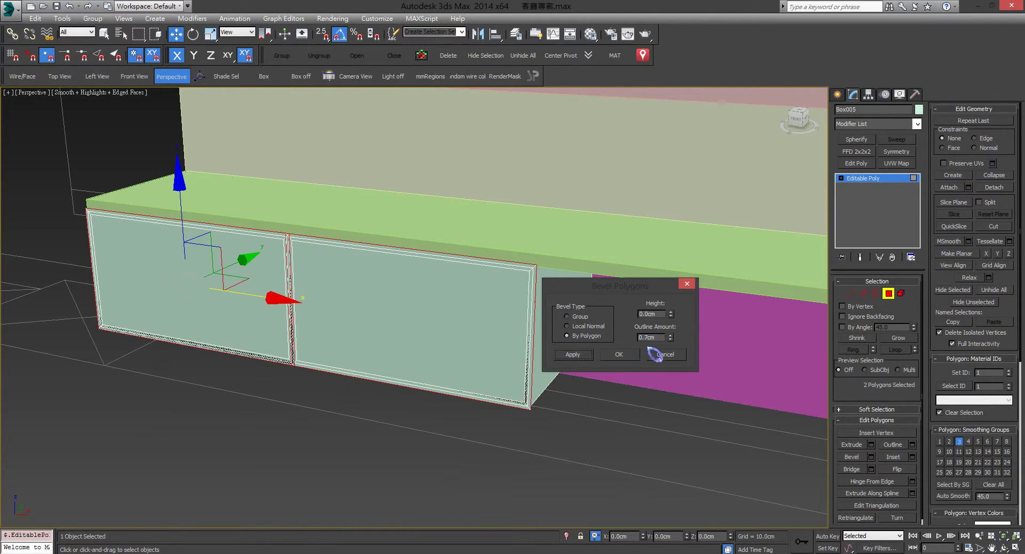
Bevel the widened door polygons forward 1.8 cm with zero outline to give the doors thickness, and exit polygon editing.
right_click(671, 338)
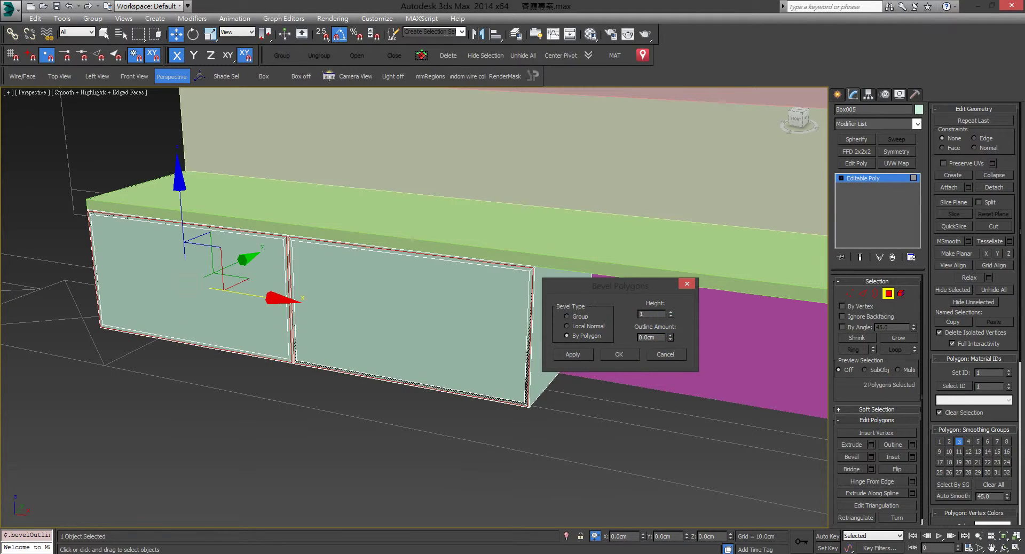
key("Return")
left_click(619, 355)
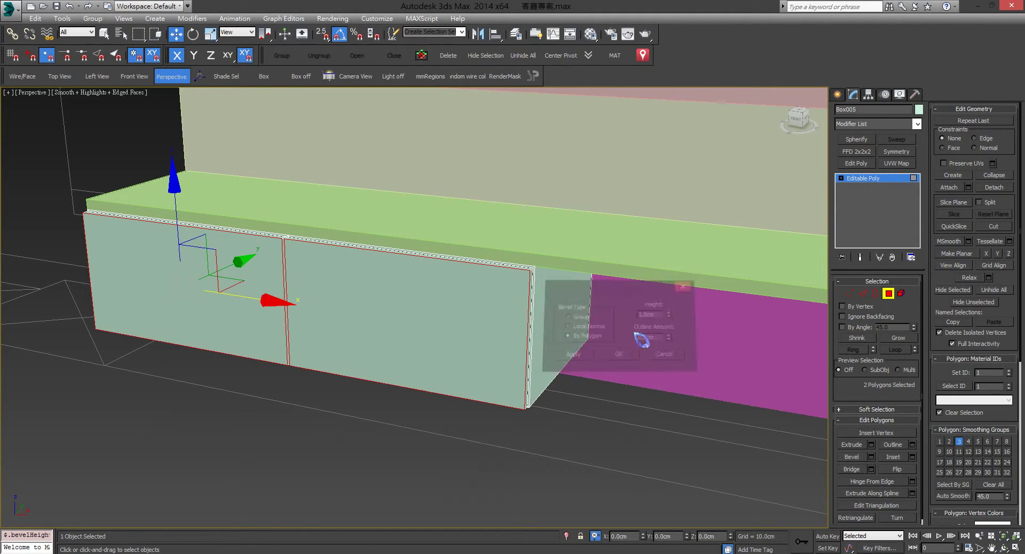
left_click(889, 293)
In the Top view, move all front door vertices back along Y, snapping the door faces to the top slab's front edge.
mouse_move(471, 322)
middle_mouse_down("alt")
mouse_move(436, 315)
mouse_move(474, 326)
middle_mouse_up("alt")
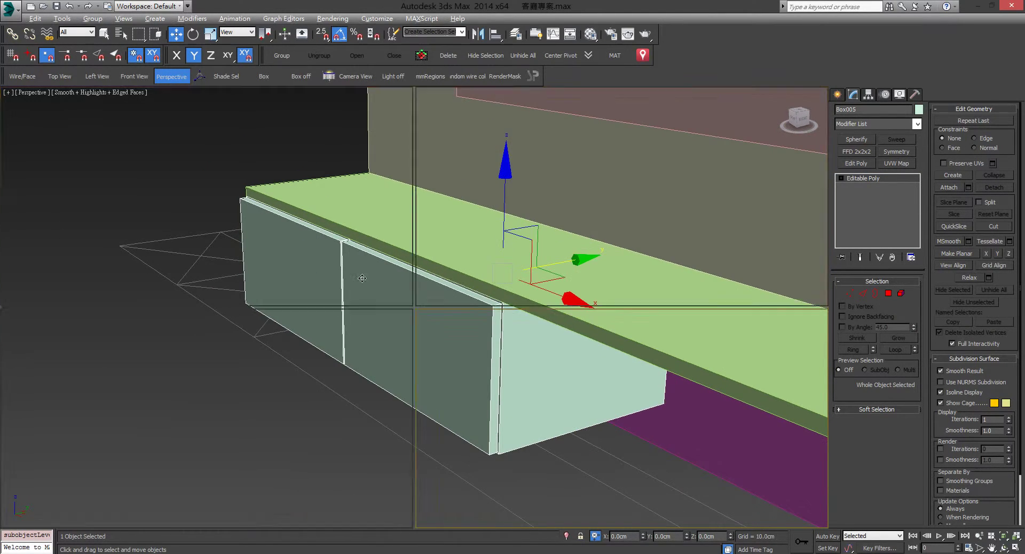
key("alt+w")
key("alt+w")
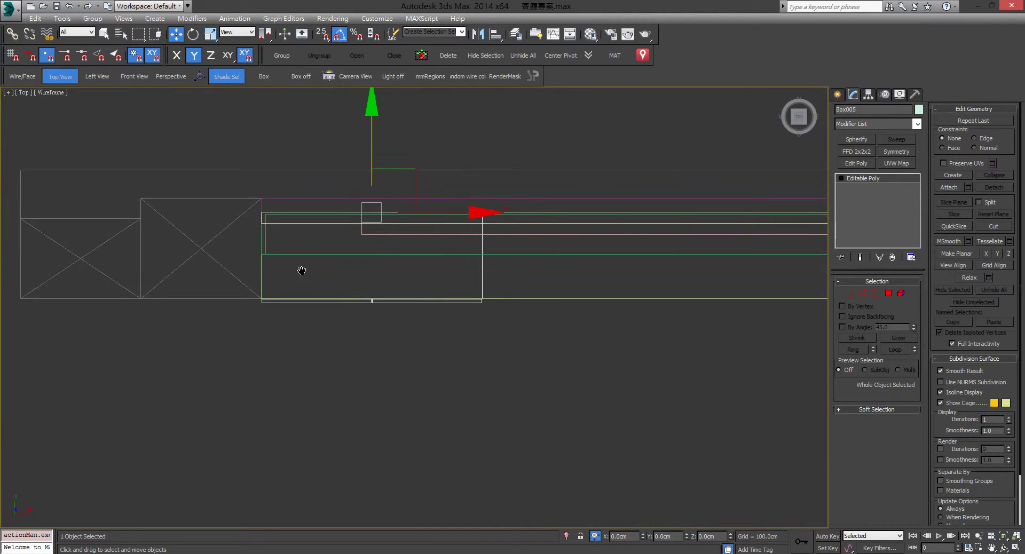
scroll(299, 271, "up", 2)
left_click(851, 293)
left_click_drag(138, 278, 778, 401)
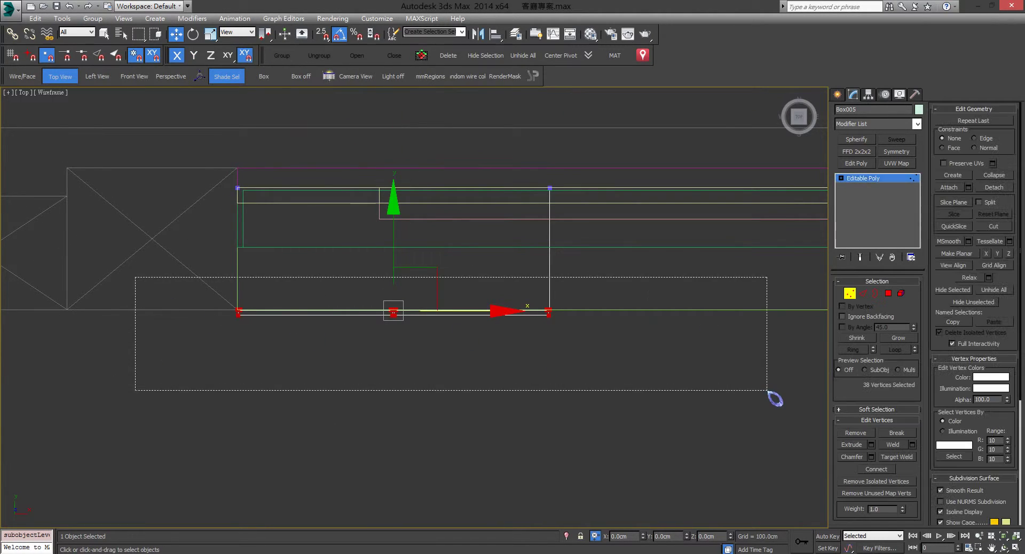
middle_click_drag(336, 318, 423, 311)
scroll(424, 312, "up", 4)
middle_click_drag(278, 142, 288, 155)
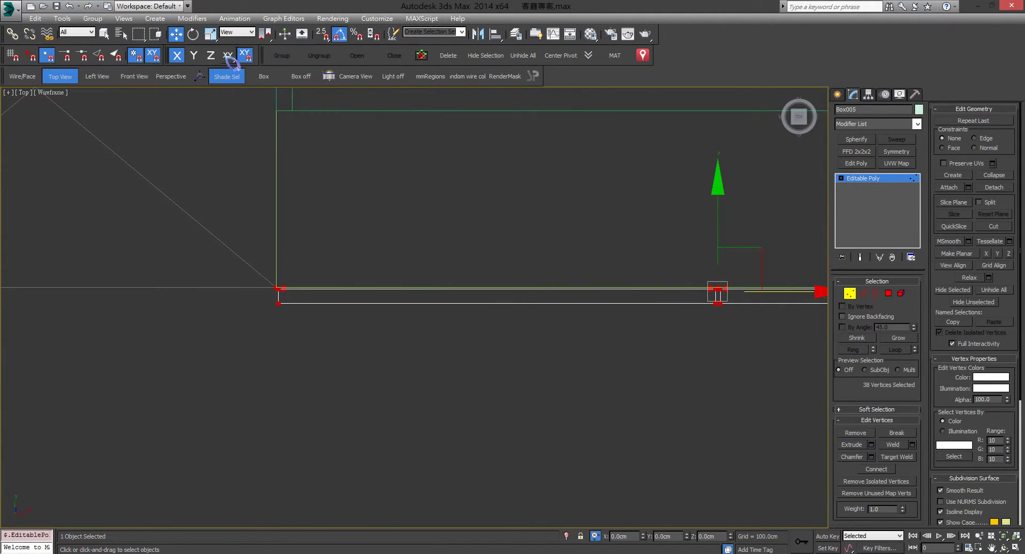
middle_click_drag(208, 231, 213, 247)
scroll(215, 245, "up", 4)
middle_click_drag(290, 262, 187, 185)
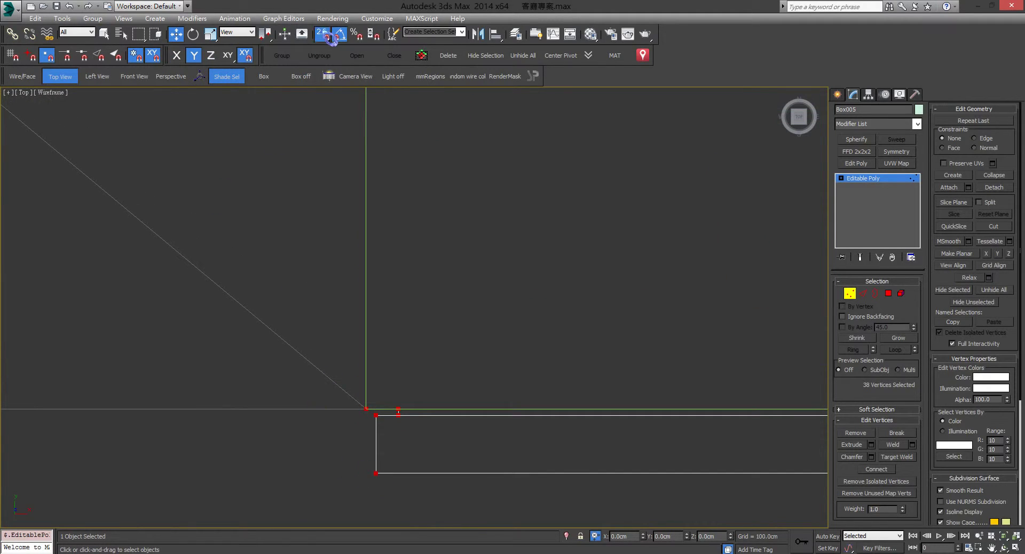
left_click_drag(374, 464, 368, 410)
left_click(851, 297)
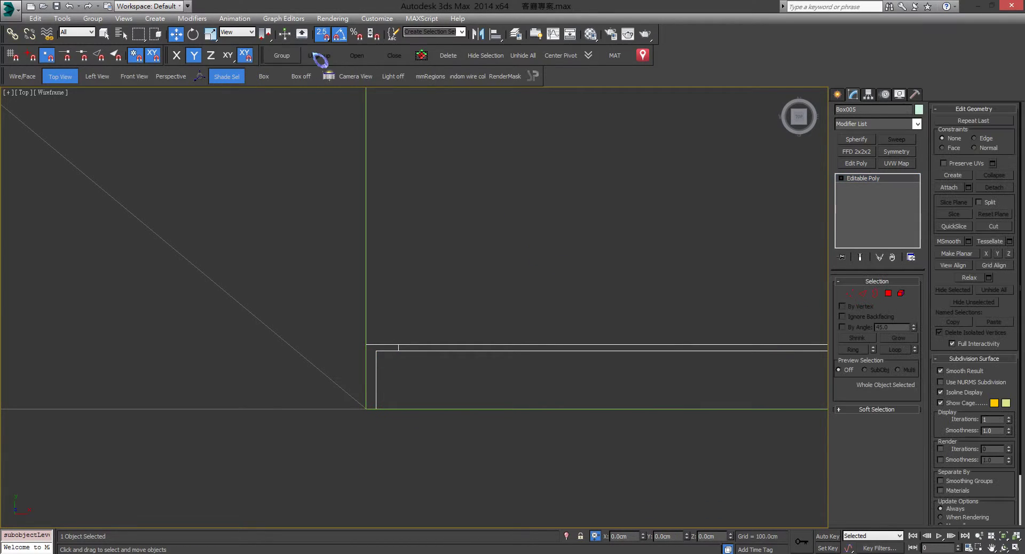
scroll(389, 245, "down", 5)
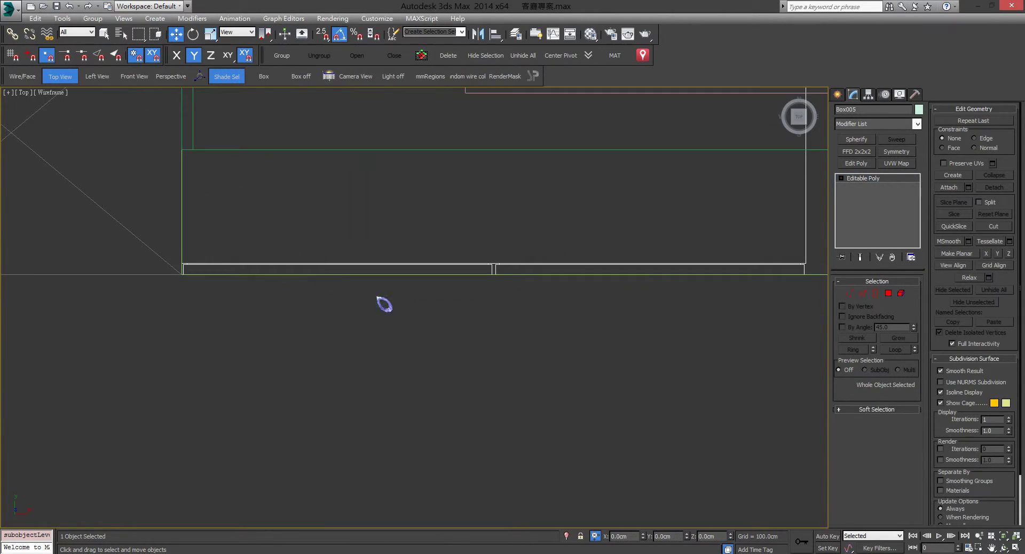
Examine the cabinet doors and their alignment with the top slab in the Perspective view.
key("alt+w")
right_click(567, 428)
key("alt+w")
middle_click_drag(551, 415, 498, 395, "alt")
left_click(471, 457)
middle_click_drag(471, 457, 616, 352, "alt")
left_click(616, 353)
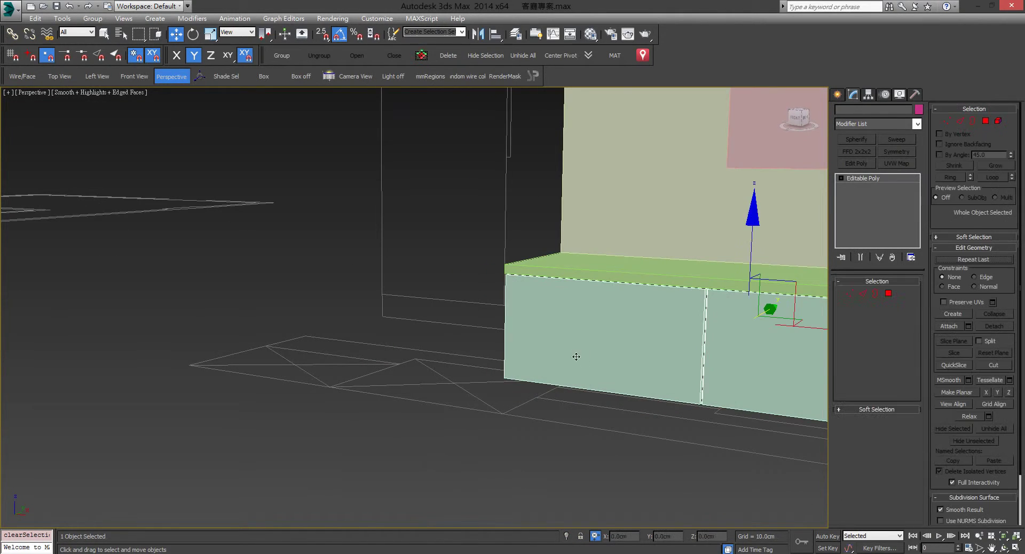
key("z")
middle_click_drag(547, 358, 563, 336, "alt")
key("alt+w")
In the Front view, clone the whole two-door cabinet element along X toward the opposite end of the top slab.
right_click(657, 210)
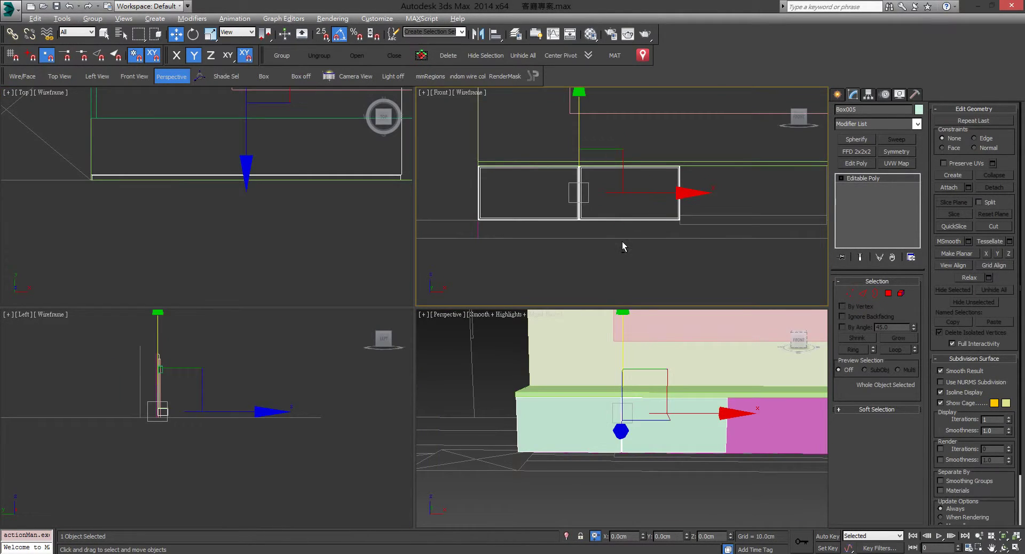
middle_click_drag(600, 244, 580, 243)
key("alt+w")
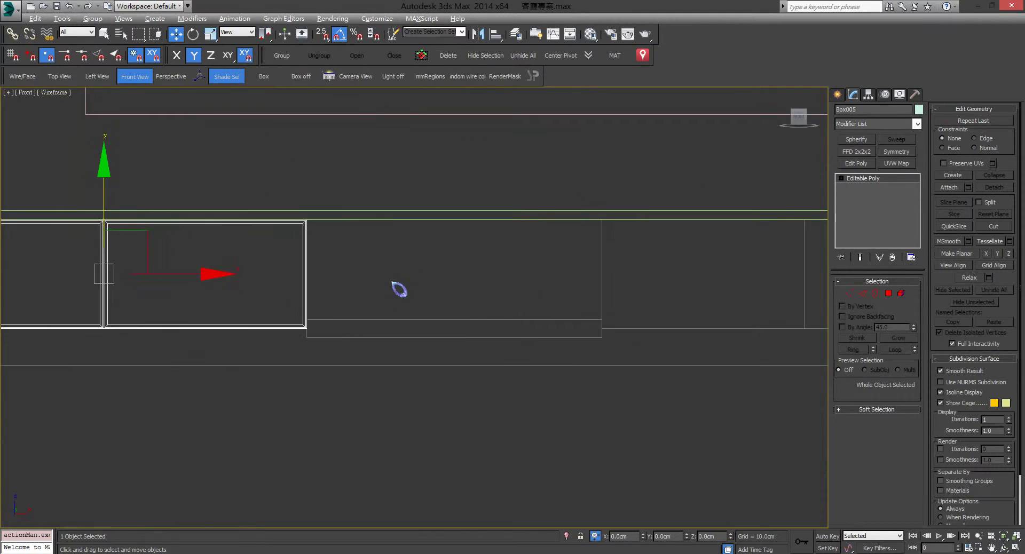
scroll(398, 289, "down", 2)
left_click(903, 295)
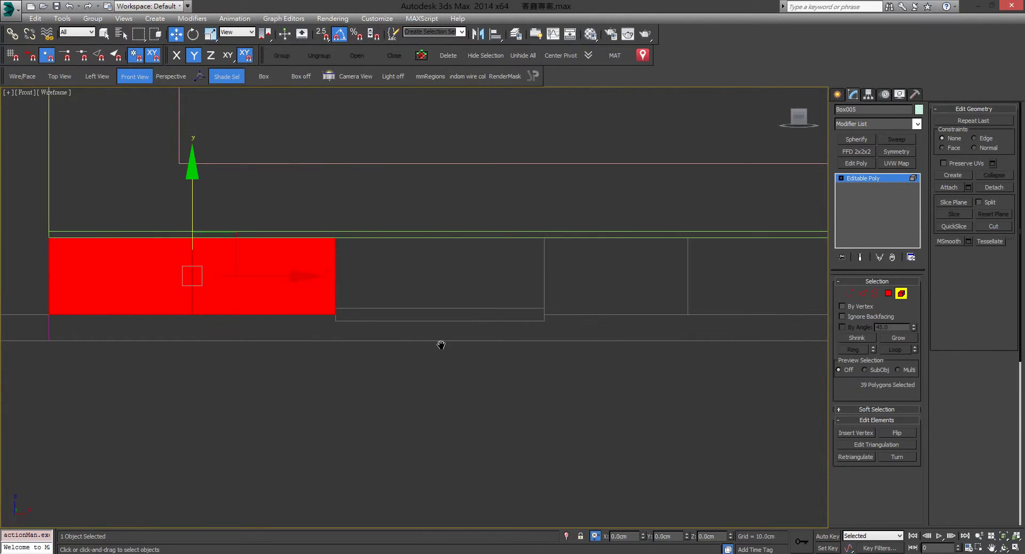
middle_click_drag(441, 344, 382, 342)
left_click_drag(211, 287, 596, 289, "shift")
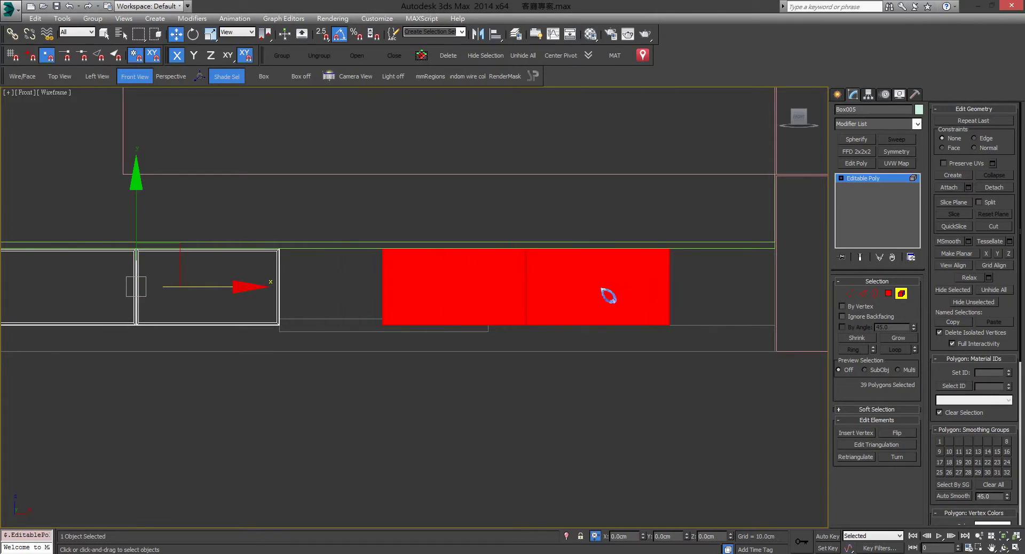
left_click(664, 323)
middle_click_drag(636, 298, 435, 284)
scroll(435, 282, "up", 8)
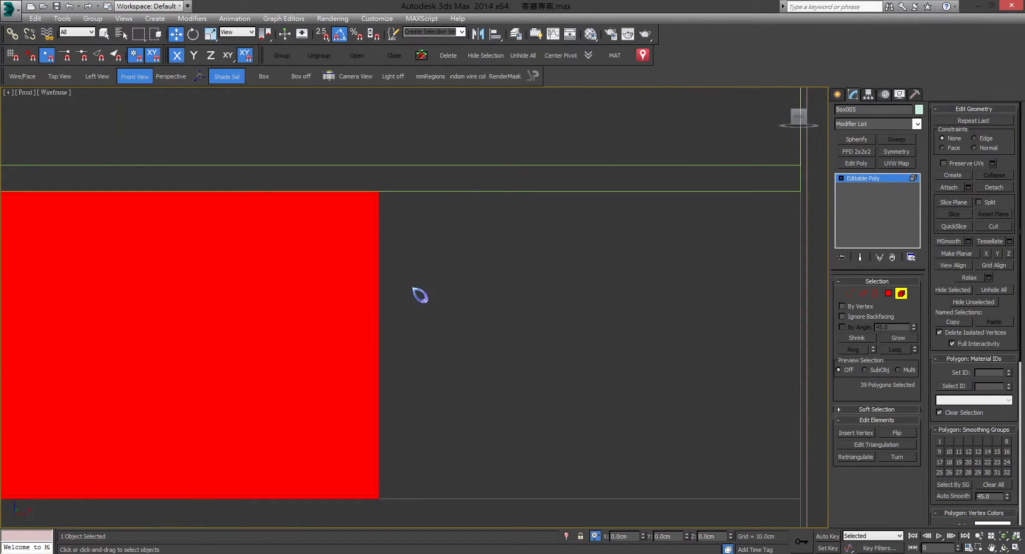
Move the cloned two-door cabinet element about 40.5 cm along X, snapping its corner to the top slab's far end, and exit element editing.
key("F2")
middle_click_drag(409, 265, 345, 260)
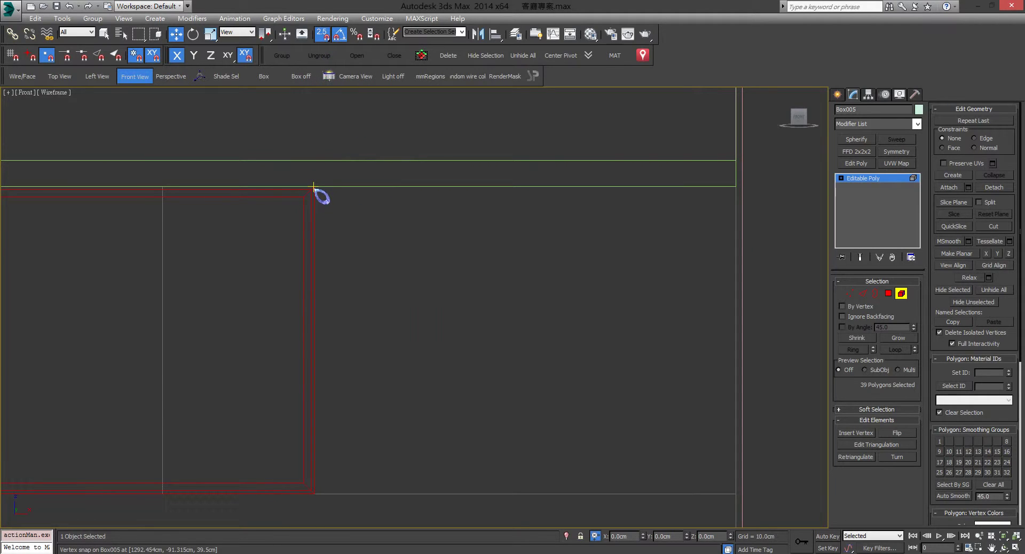
left_click_drag(602, 187, 731, 182)
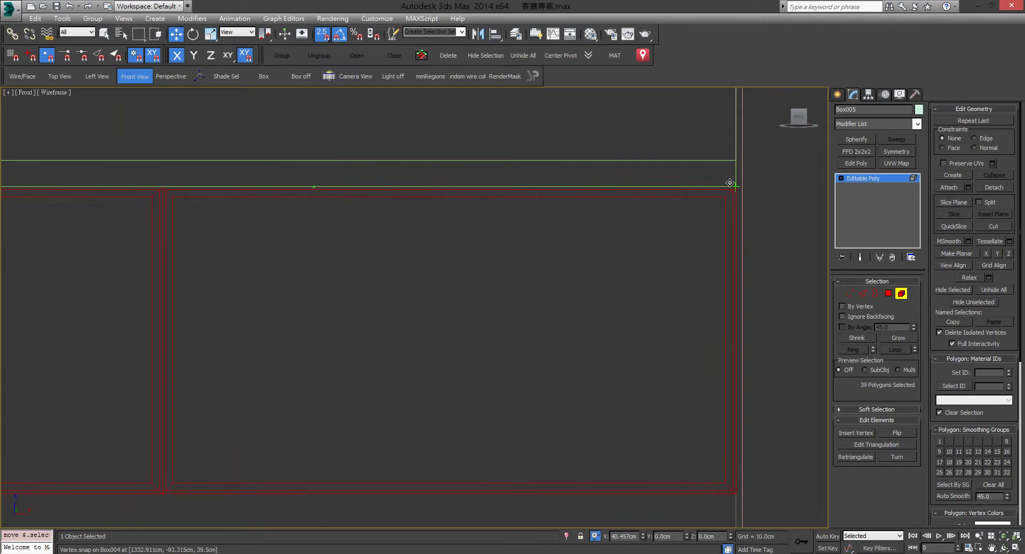
left_click(901, 294)
left_click(325, 34)
Examine both two-door cabinets and the gap between them under the slab in the Front and Perspective views.
middle_click_drag(261, 236, 761, 171)
scroll(357, 233, "down", 1)
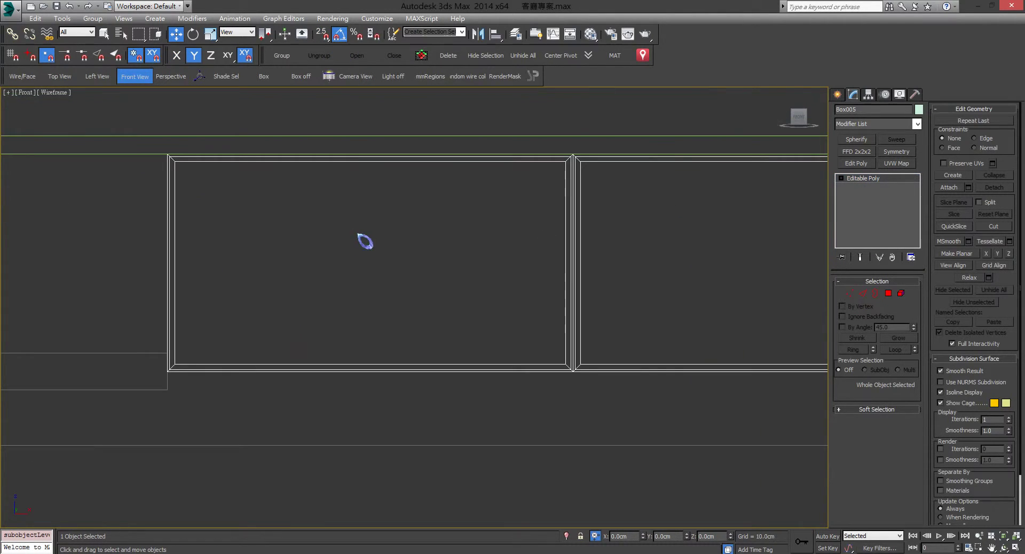
middle_click_drag(200, 326, 460, 289)
scroll(419, 295, "down", 1)
scroll(426, 303, "down", 2)
middle_click_drag(348, 304, 364, 316)
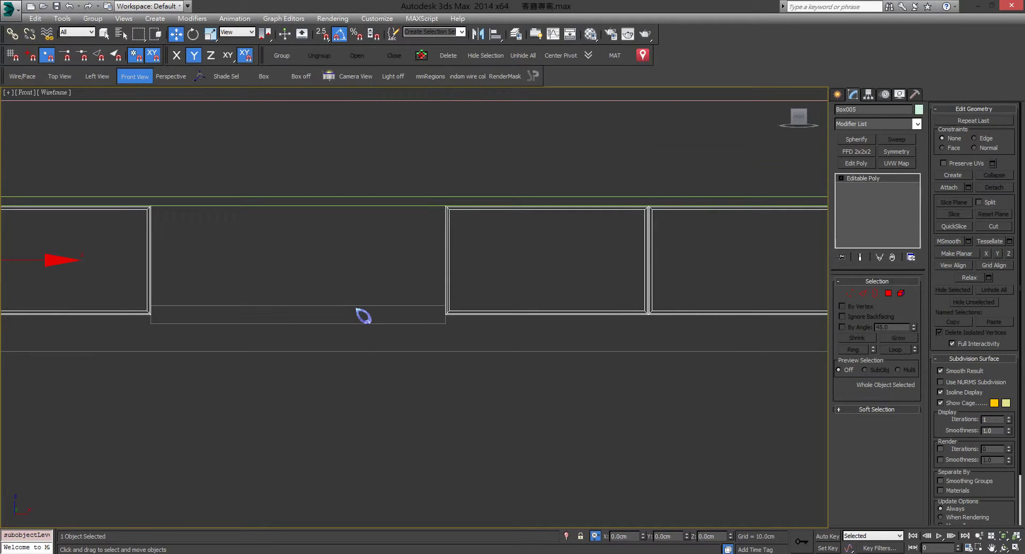
middle_click_drag(487, 289, 445, 282)
scroll(445, 281, "down", 1)
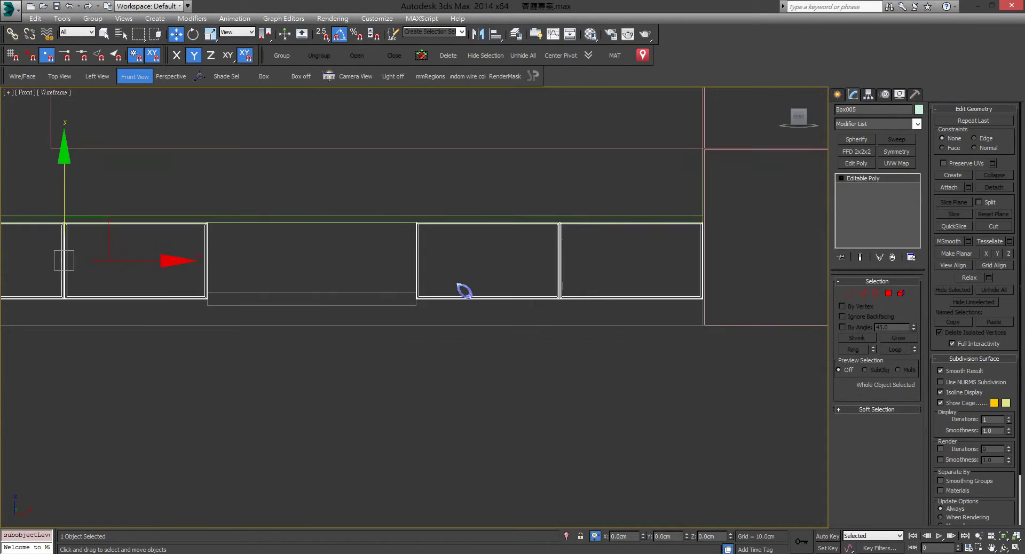
middle_click_drag(293, 320, 313, 324)
key("alt+w")
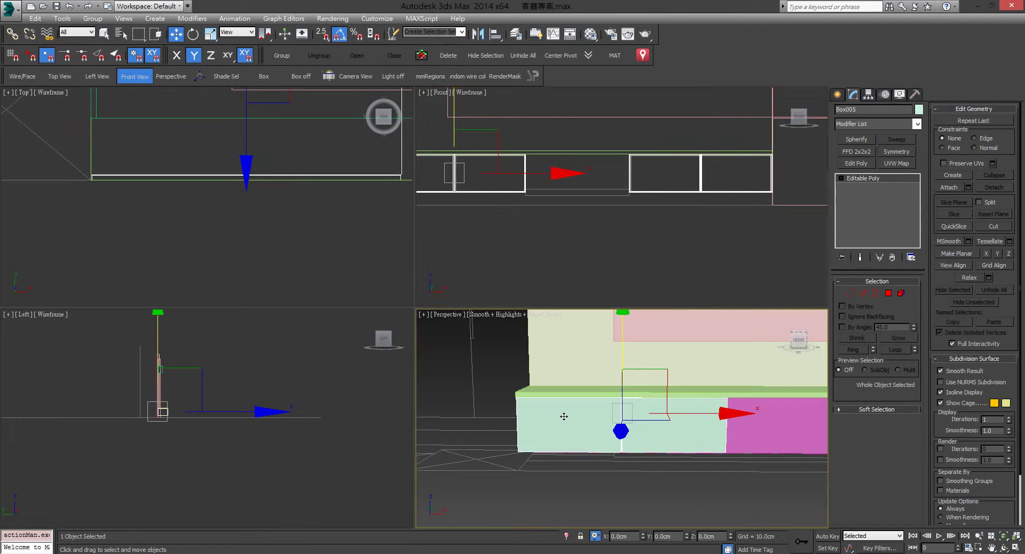
key("alt+w")
middle_click_drag(590, 364, 411, 340)
middle_click_drag(532, 307, 492, 311, "alt")
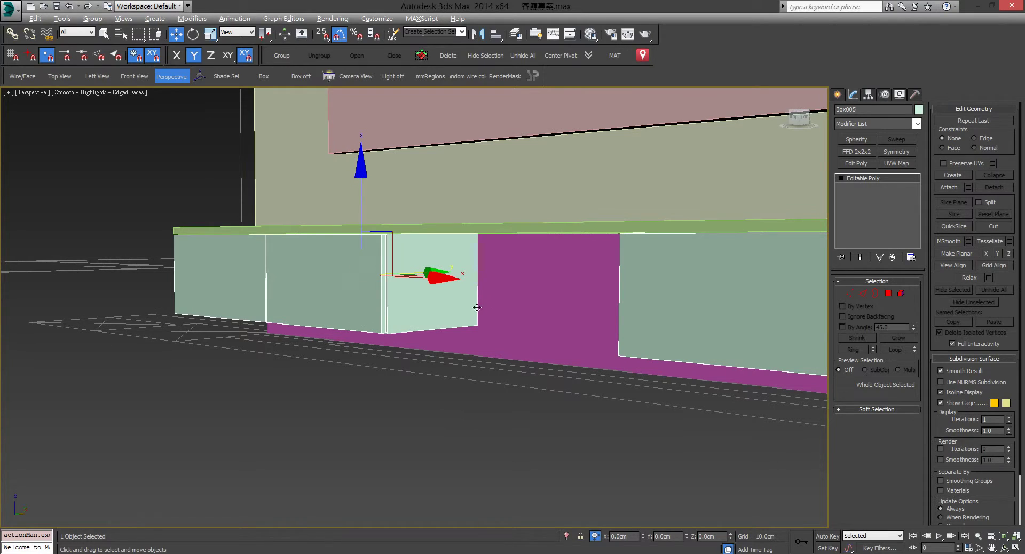
middle_click_drag(417, 306, 476, 340, "alt")
Switch to the DraftSight elevation and examine the cabinet widths, heights and the base strip below the low cabinet and tall units.
key("alt+Tab")
scroll(410, 304, "down", 4)
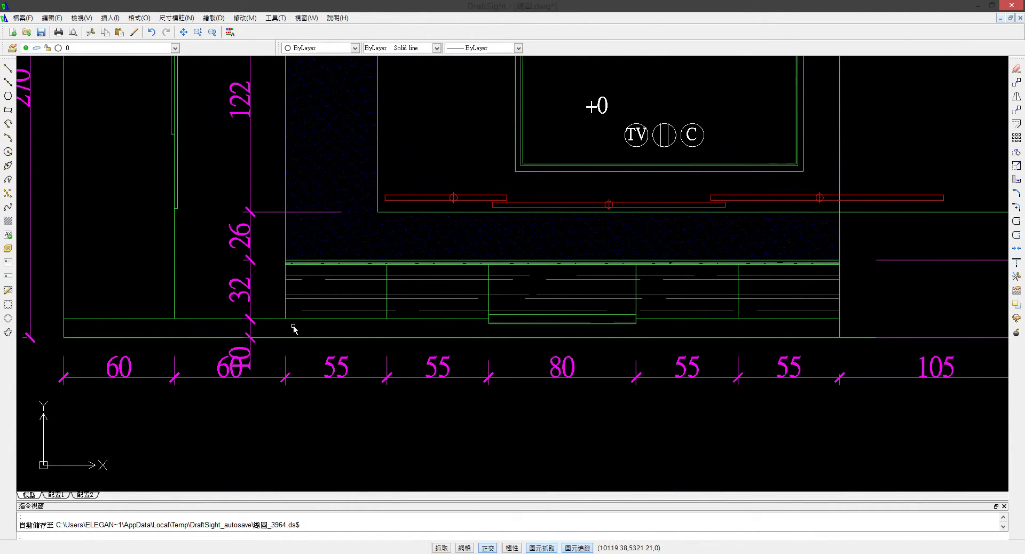
middle_click_drag(372, 337, 240, 336)
scroll(565, 362, "down", 2)
middle_click_drag(805, 384, 387, 367)
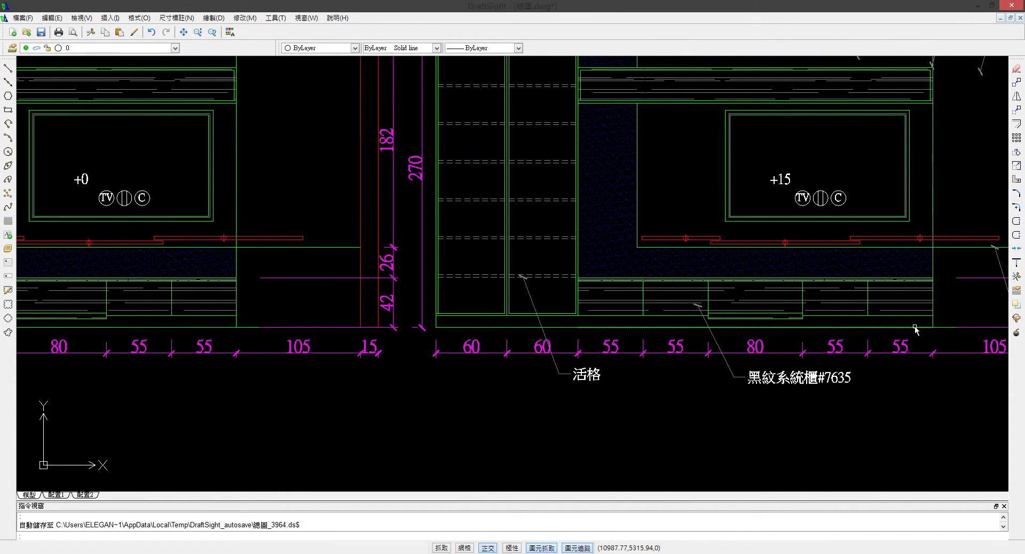
scroll(795, 340, "up", 1)
scroll(489, 319, "down", 4)
mouse_move(213, 151)
middle_mouse_down()
mouse_move(295, 267)
mouse_move(389, 307)
middle_mouse_up()
scroll(314, 277, "up", 1)
mouse_move(483, 286)
middle_mouse_down()
mouse_move(464, 201)
mouse_move(464, 240)
middle_mouse_up()
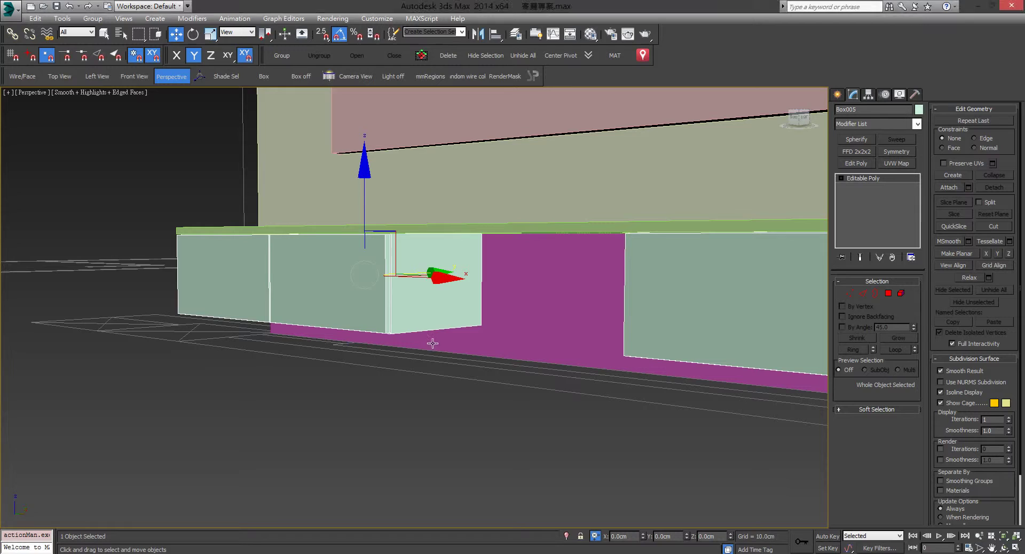
In 3ds Max's Top view, trace a vertex-snapped line along the tall cabinets' outer side and the whole front edge to the slab's far corner.
mouse_move(427, 320)
middle_mouse_down("alt")
mouse_move(374, 321)
mouse_move(448, 305)
middle_mouse_up("alt")
scroll(447, 305, "up", 2)
scroll(448, 304, "down", 5)
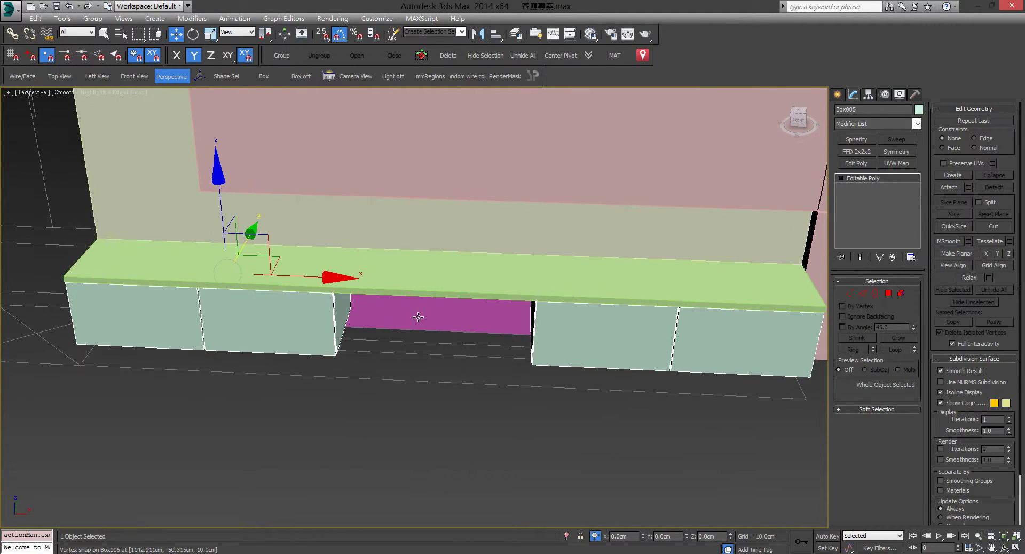
key("alt+w")
right_click(233, 210)
key("alt+w")
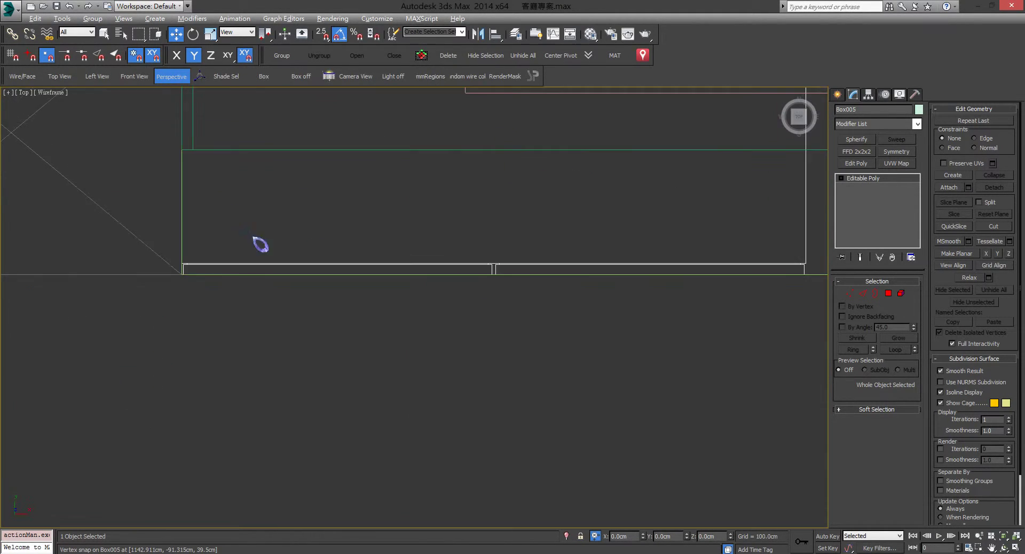
middle_click_drag(220, 264, 336, 264)
scroll(318, 238, "down", 6)
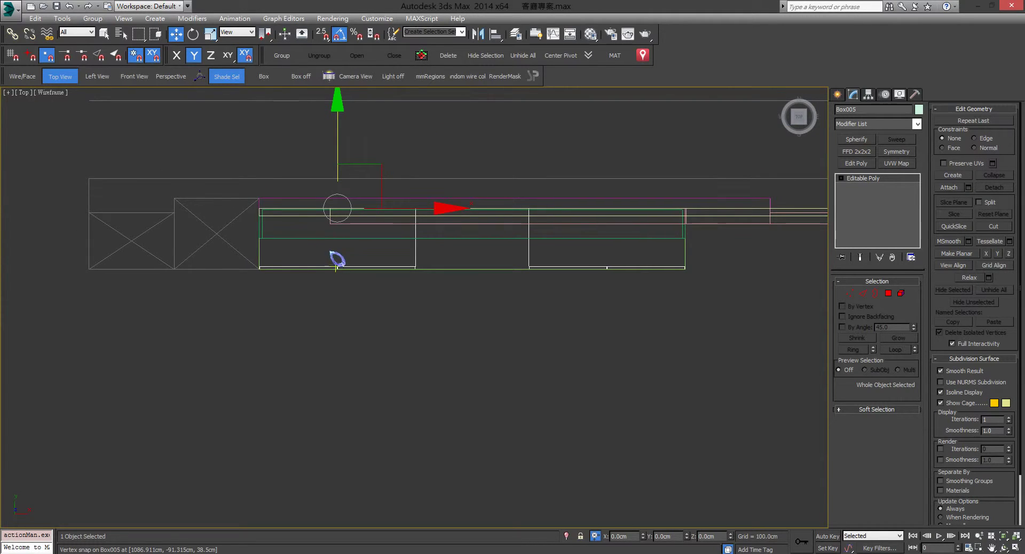
middle_click_drag(277, 254, 326, 256)
scroll(327, 256, "up", 2)
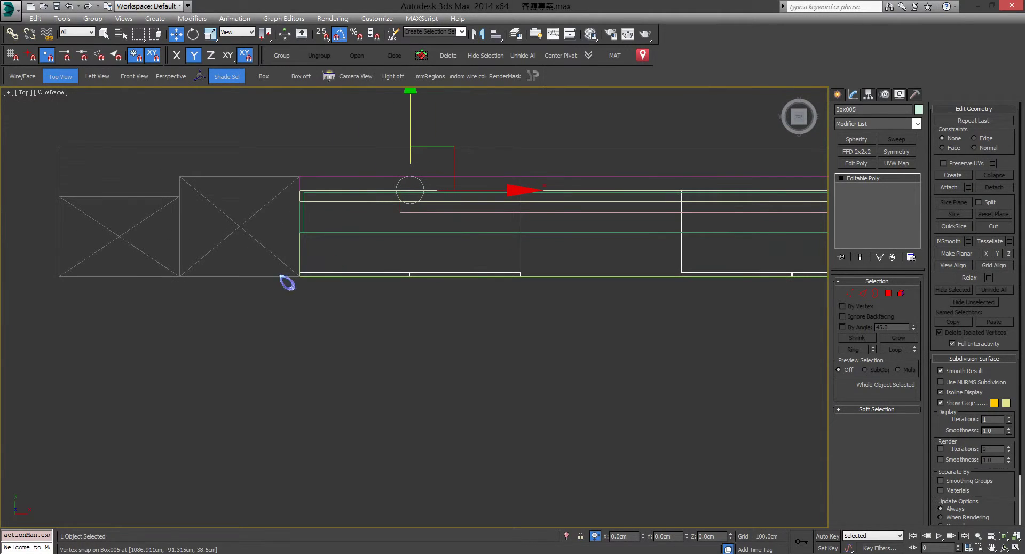
left_click(838, 95)
left_click(854, 111)
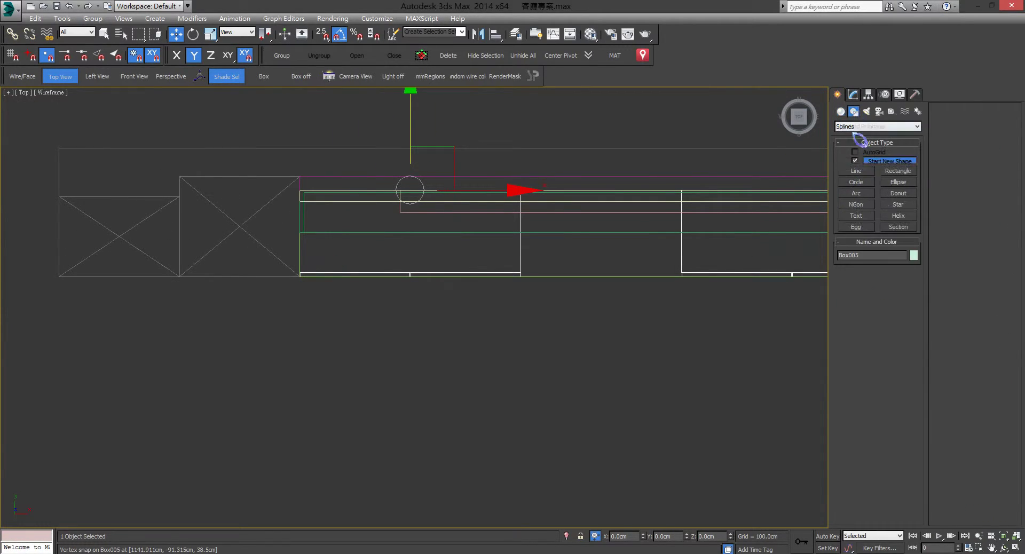
left_click(857, 171)
scroll(115, 213, "up", 2)
middle_click_drag(114, 212, 175, 212)
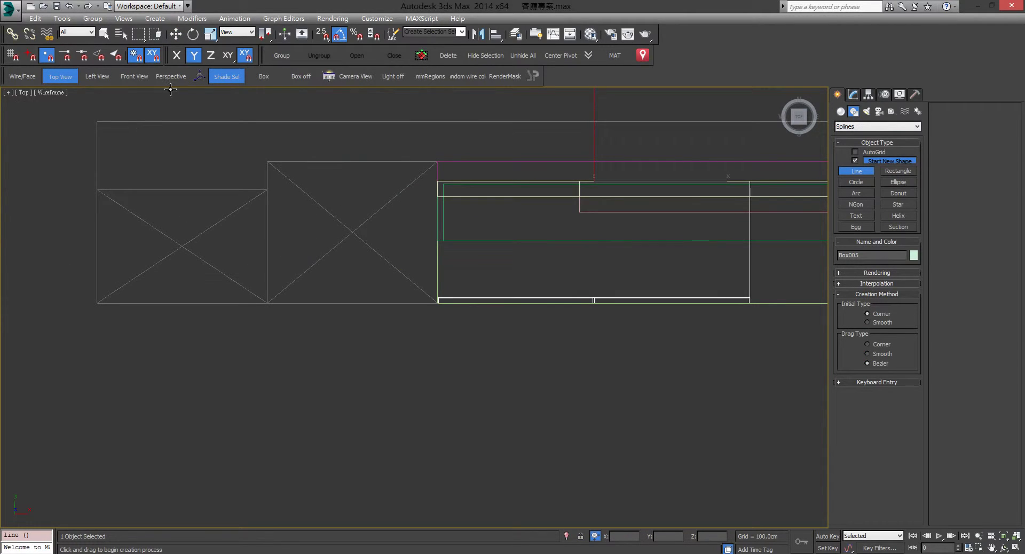
left_click(323, 35)
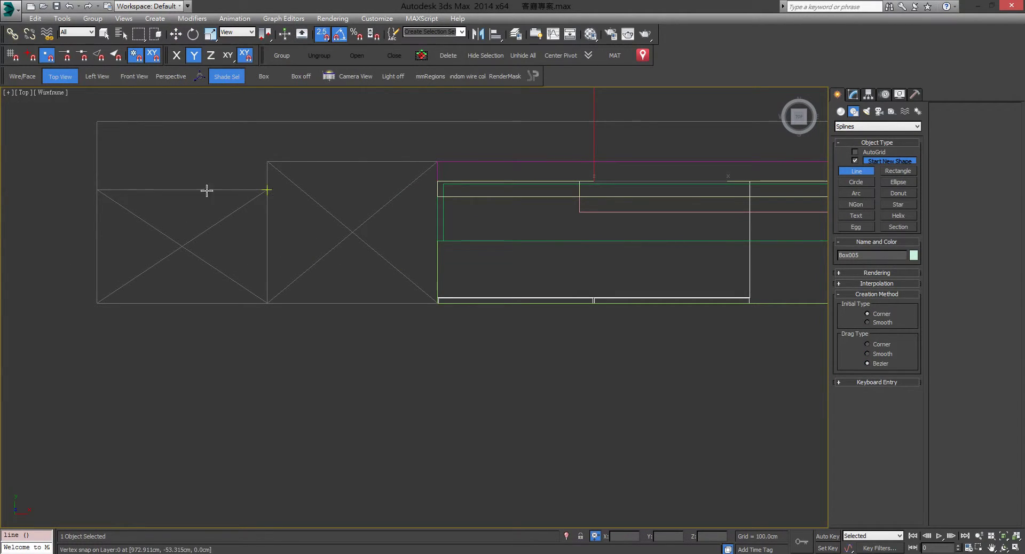
left_click(96, 189)
left_click(96, 303)
scroll(318, 303, "down", 3)
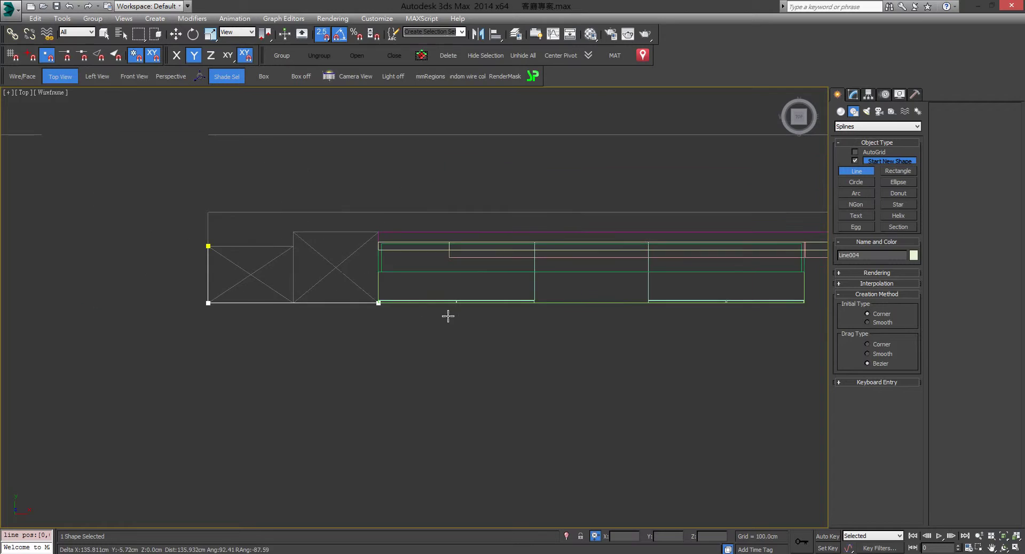
middle_click_drag(448, 316, 172, 318)
scroll(338, 310, "up", 5)
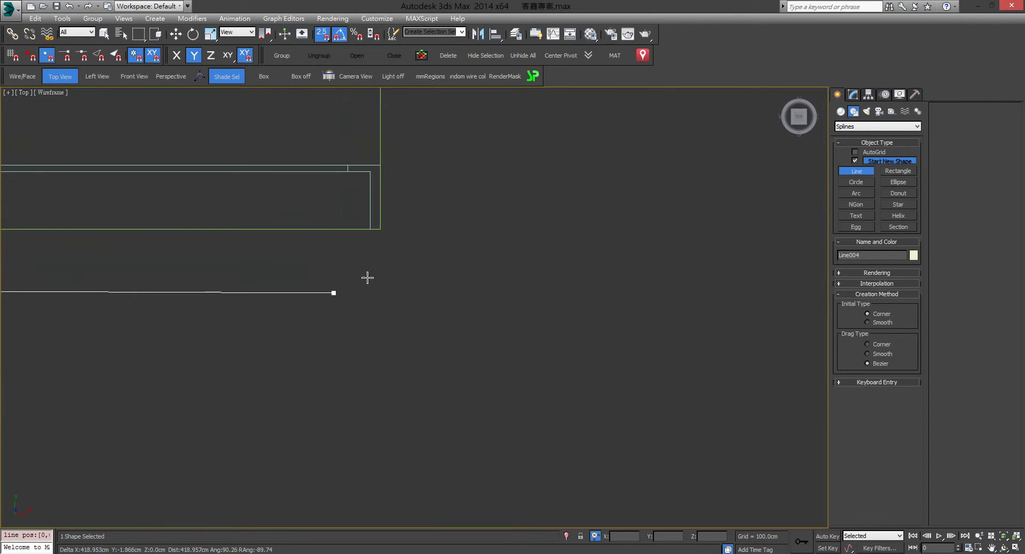
left_click(381, 230)
Continue the line around the slab's back corners and the tall cabinets' stepped back edge, and close the base outline at its starting vertex.
middle_click_drag(385, 206, 464, 350)
scroll(524, 326, "down", 2)
scroll(500, 334, "up", 2)
scroll(487, 326, "up", 2)
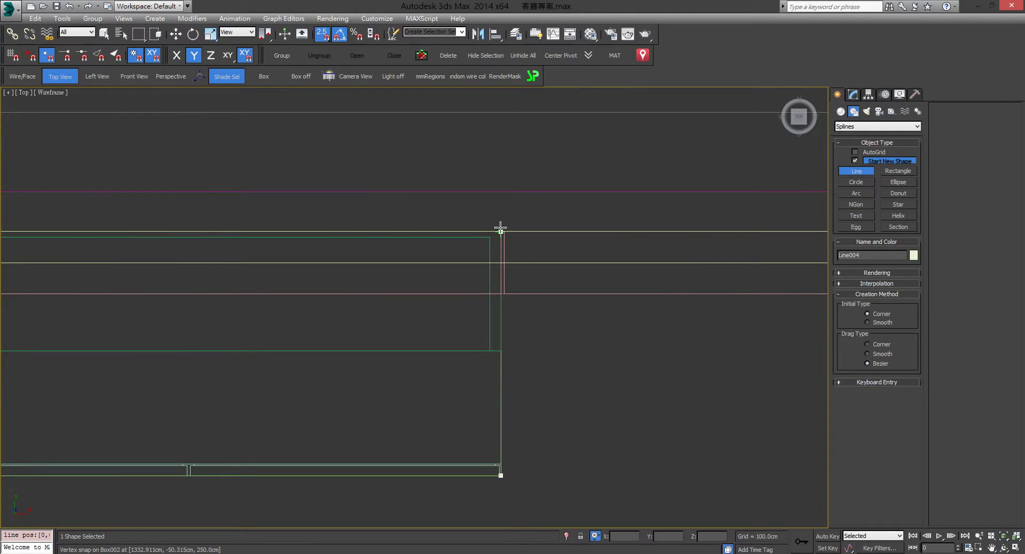
scroll(317, 257, "down", 3)
middle_click_drag(187, 277, 304, 262)
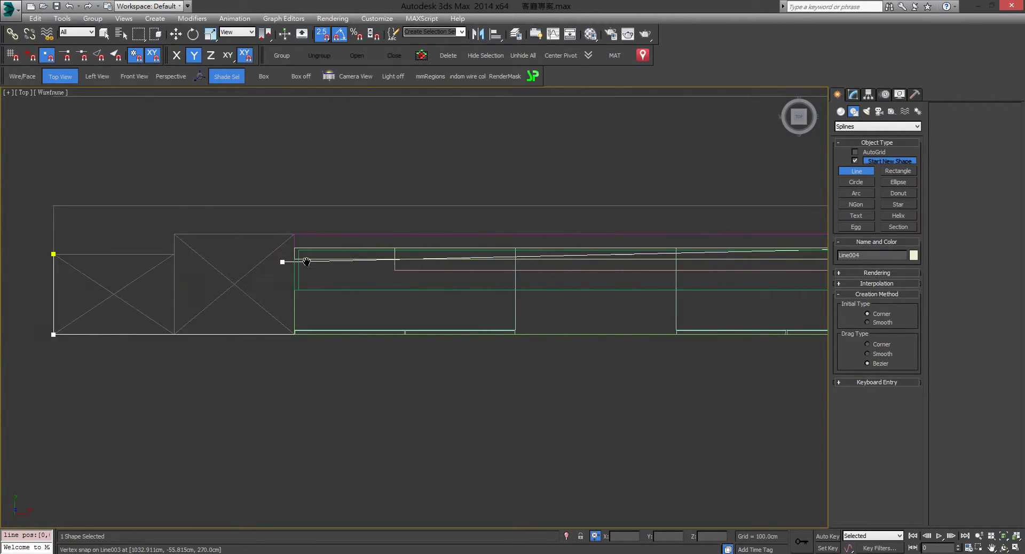
scroll(278, 261, "up", 1)
scroll(286, 242, "up", 2)
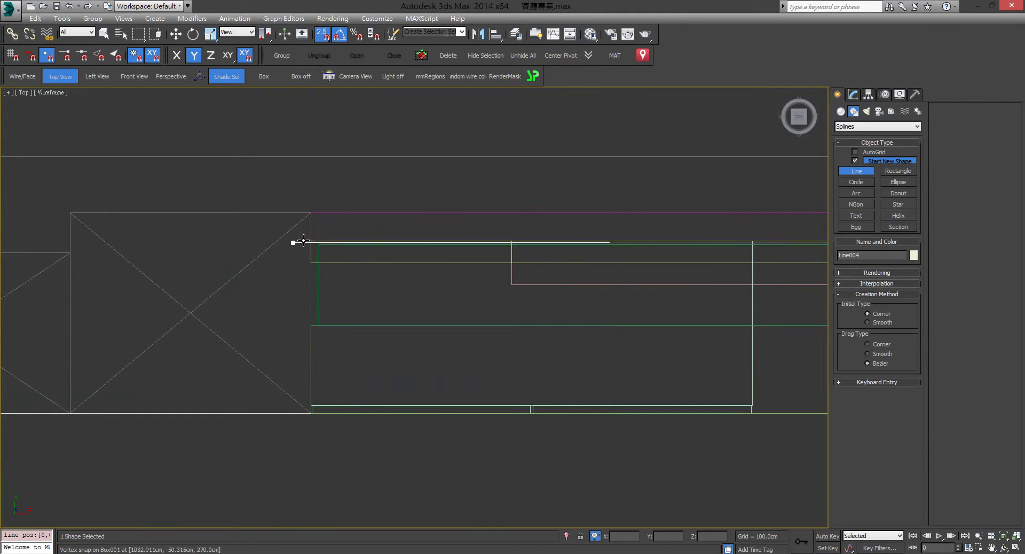
left_click(306, 212)
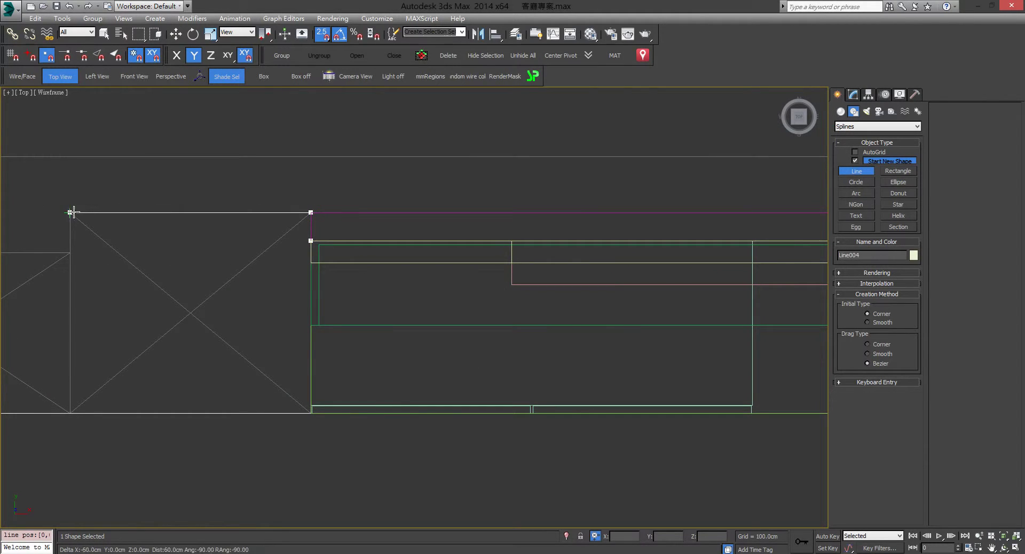
left_click(72, 252)
middle_click_drag(114, 260, 604, 265)
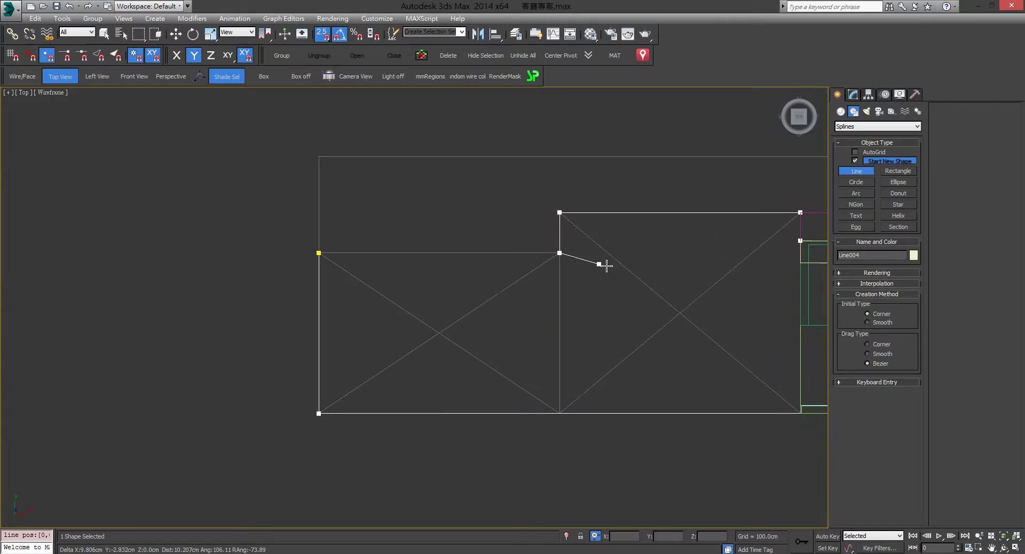
left_click(318, 253)
right_click(379, 222)
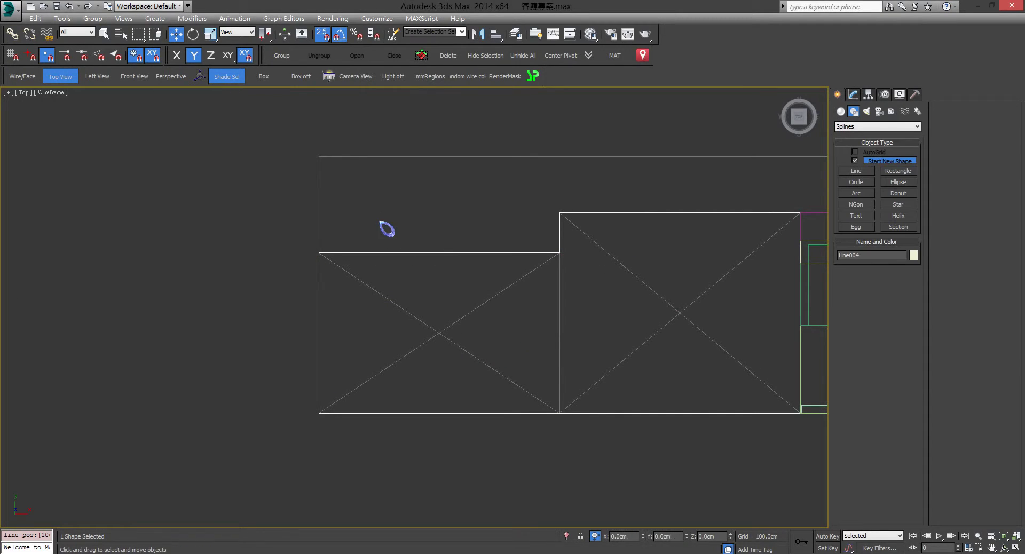
Apply an Extrude modifier to the closed base outline and set its amount to 14 cm.
middle_click_drag(525, 303, 353, 301)
key("alt+w")
middle_click(492, 405)
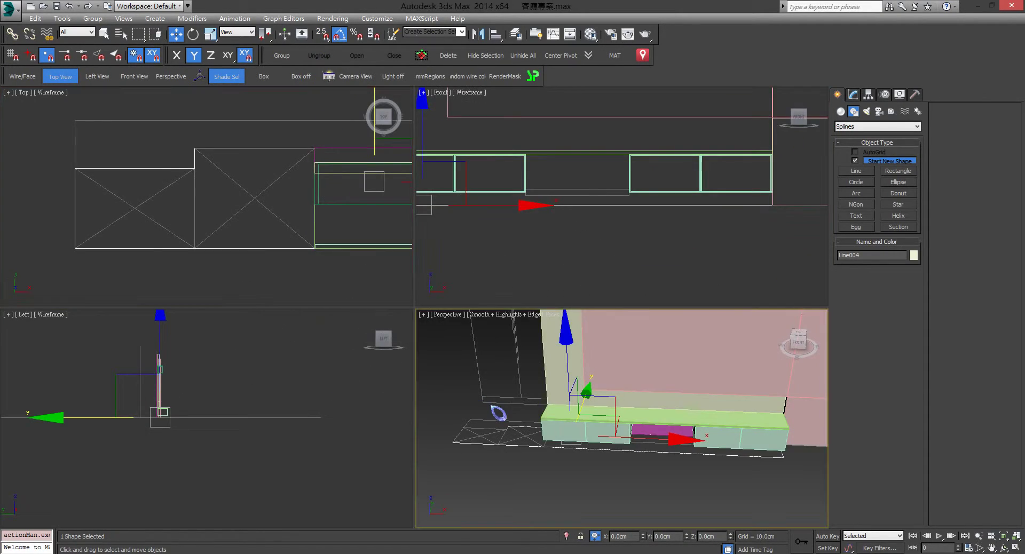
key("alt+w")
middle_click_drag(531, 364, 482, 347, "alt")
left_click(853, 94)
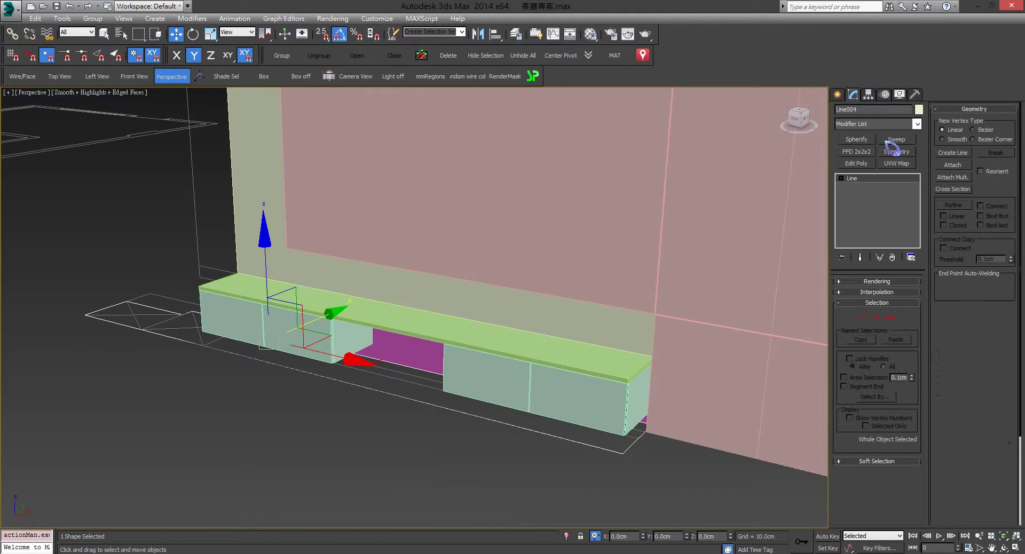
left_click(918, 123)
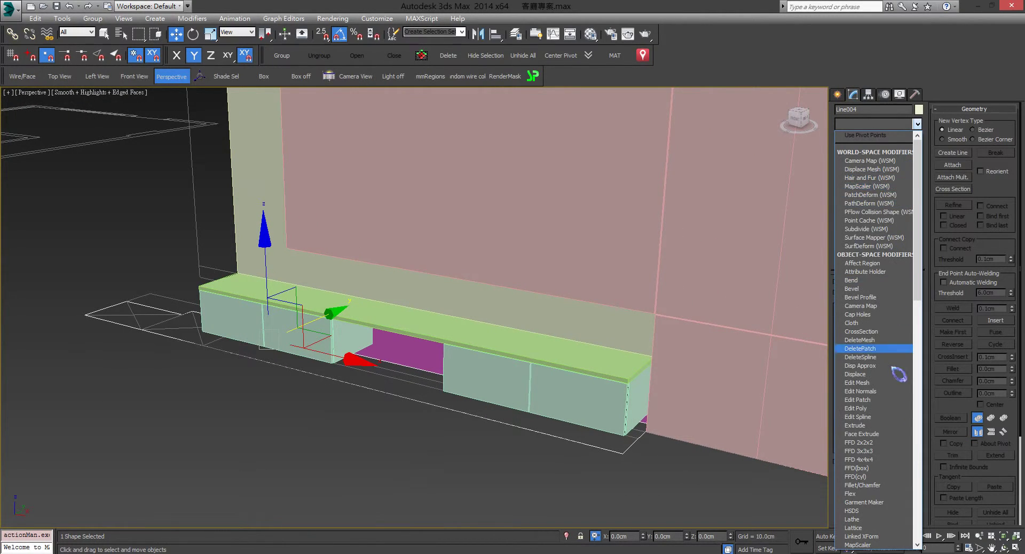
left_click(875, 426)
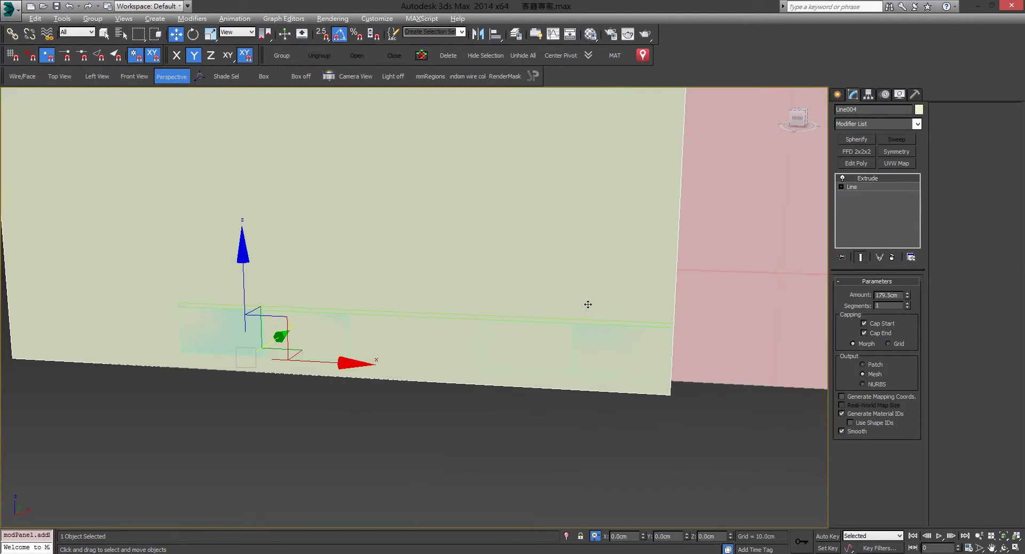
middle_click_drag(616, 304, 607, 309)
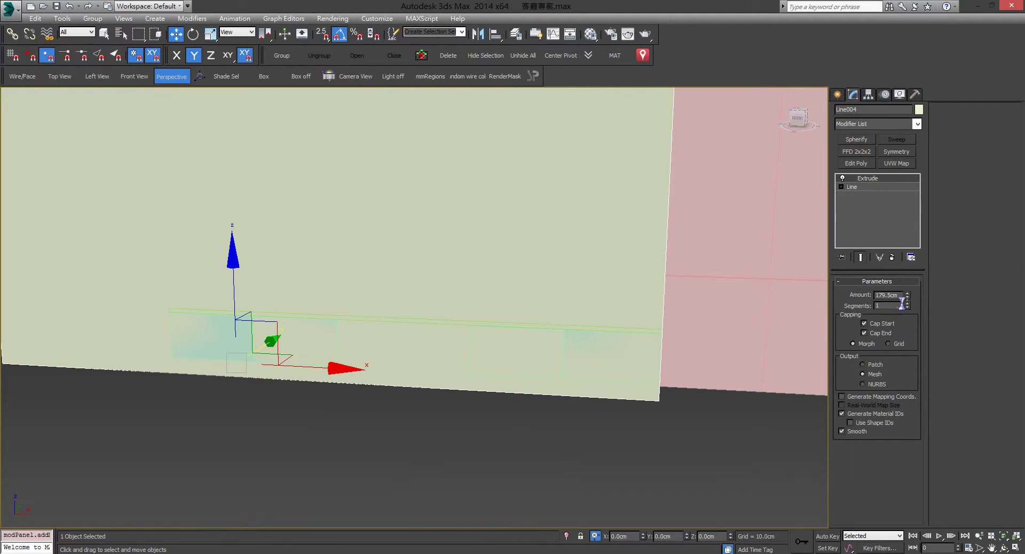
left_click_drag(913, 302, 913, 473)
In the Front view, convert the extruded base to an Editable Poly.
middle_click_drag(563, 330, 588, 255, "alt")
key("alt+w")
right_click(611, 227)
key("alt+w")
middle_click_drag(262, 315, 474, 274)
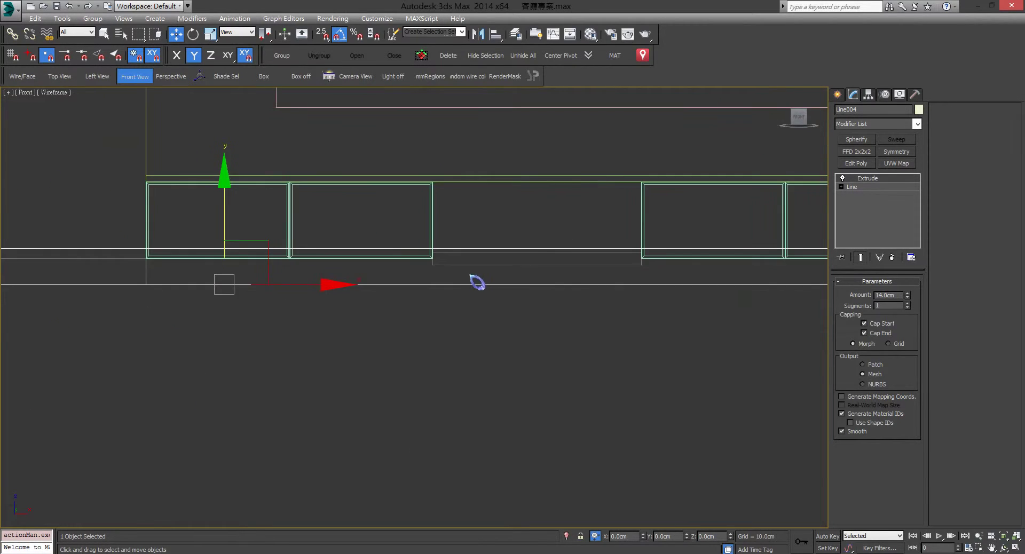
scroll(474, 274, "down", 3)
right_click(415, 317)
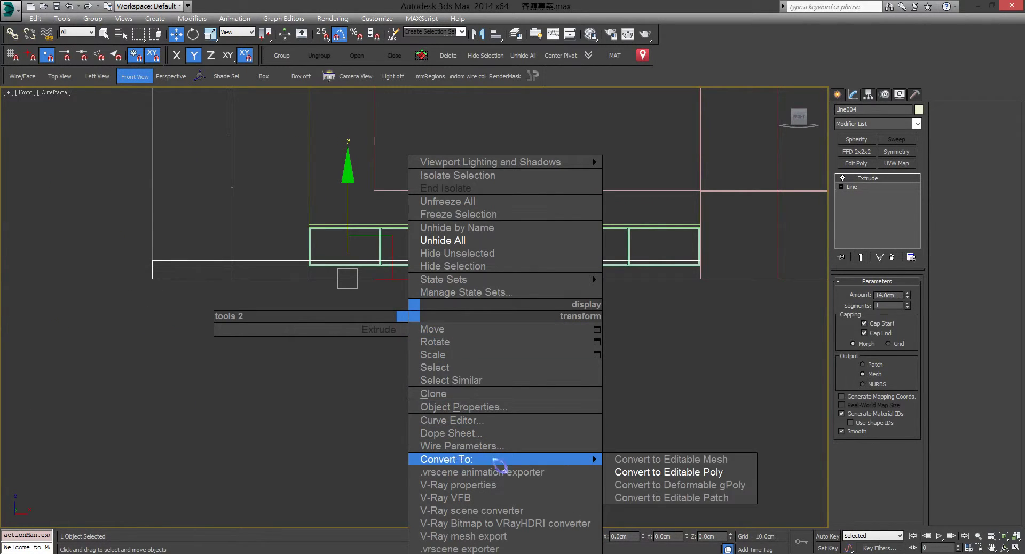
mouse_move(594, 461)
left_click(652, 472)
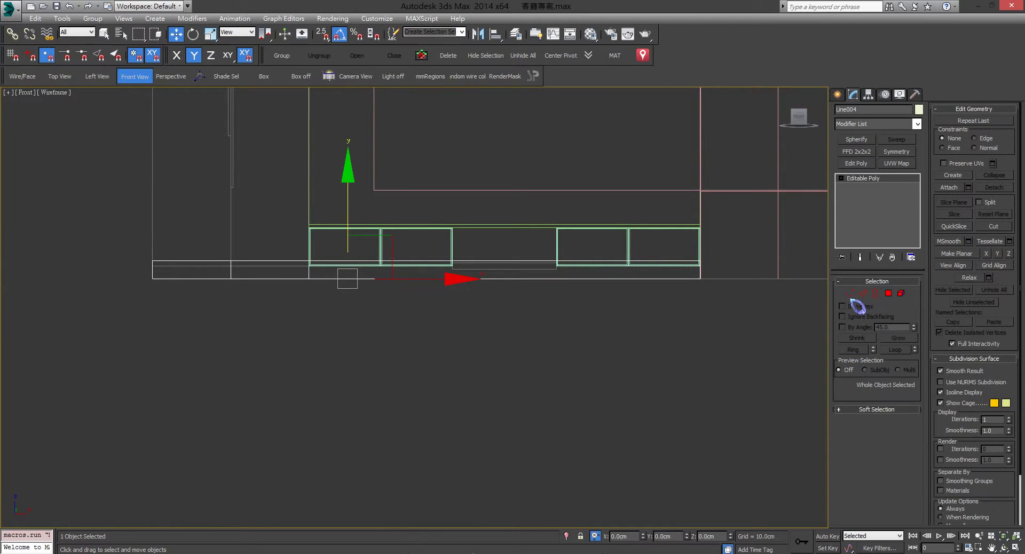
Move the base's upper vertices down 4 cm along Y, snapping them to the bottom edge of the low cabinet.
left_click(850, 293)
left_click_drag(320, 265, 712, 267)
scroll(706, 265, "up", 2)
middle_click_drag(706, 265, 468, 269)
scroll(475, 276, "up", 4)
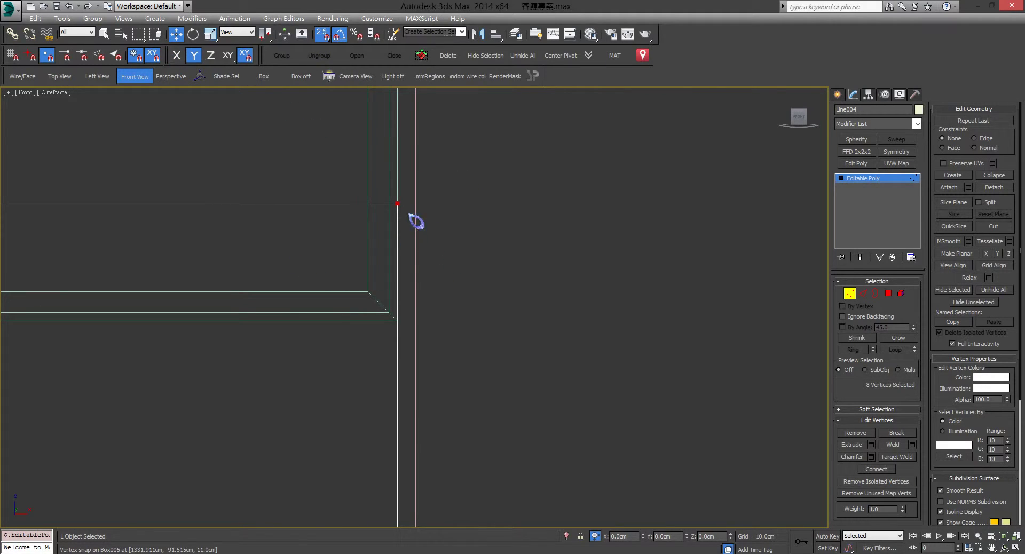
left_click_drag(398, 205, 397, 319)
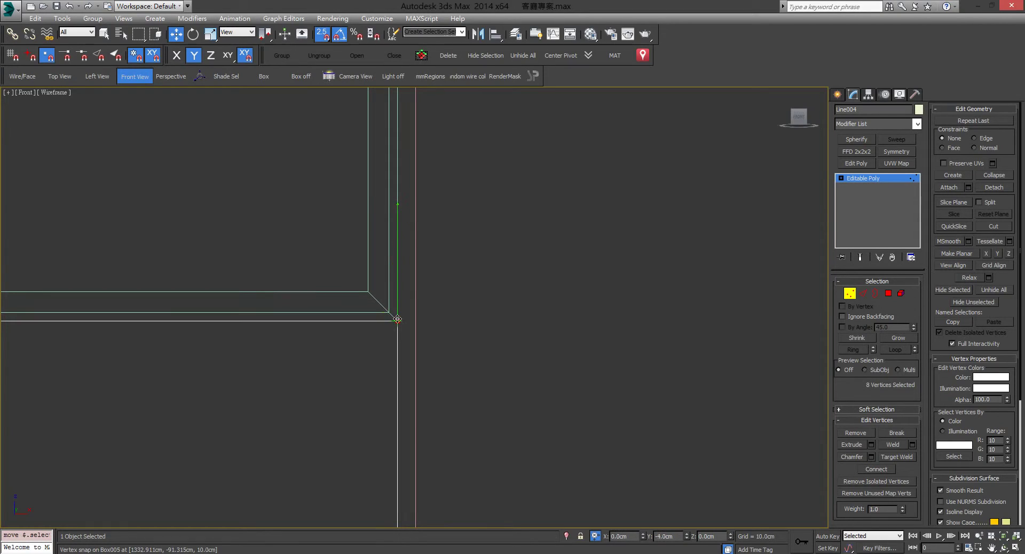
Examine the finished base beneath the low cabinets in the Perspective view.
left_click(850, 294)
scroll(556, 235, "down", 6)
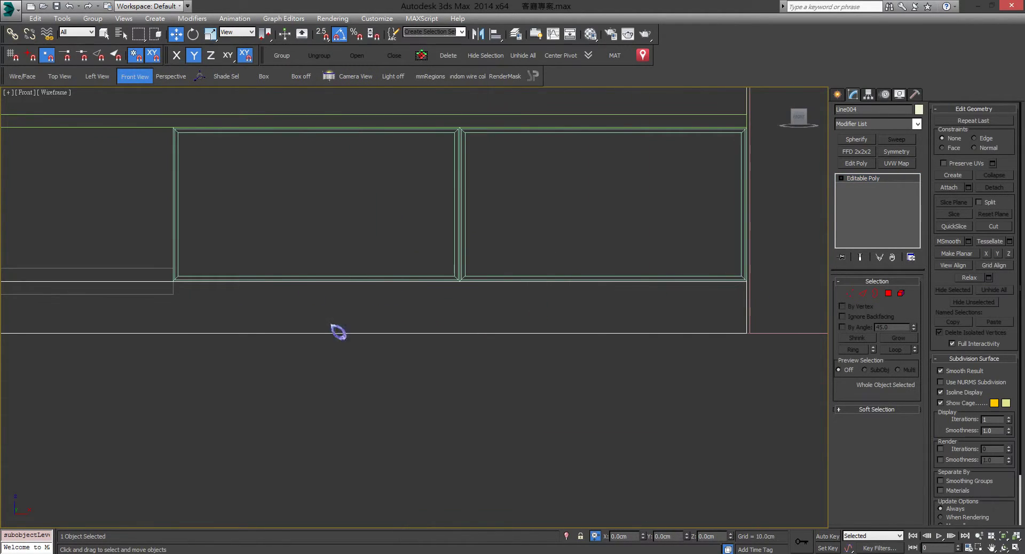
middle_click_drag(339, 332, 604, 337)
key("alt+w")
right_click(493, 375)
key("alt+w")
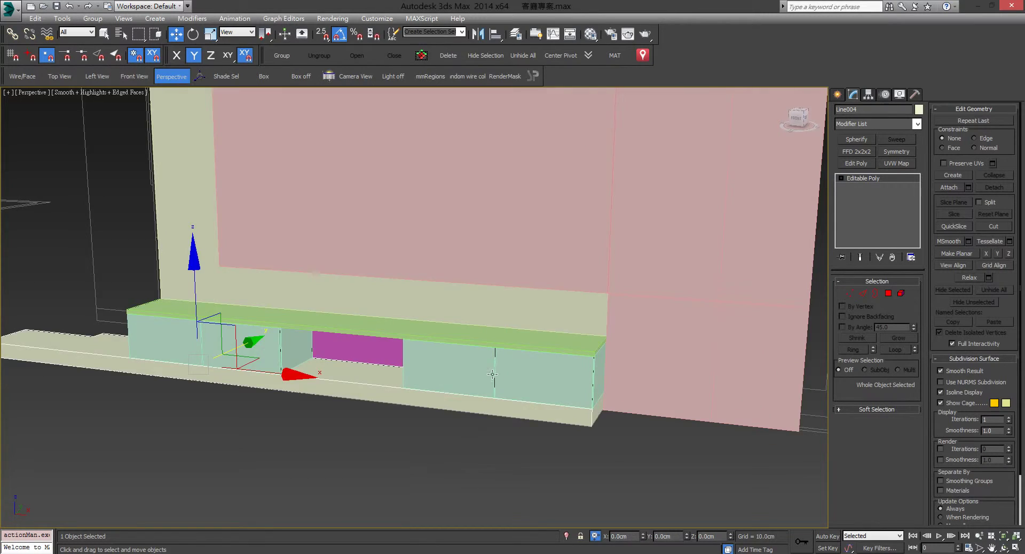
scroll(389, 401, "up", 8)
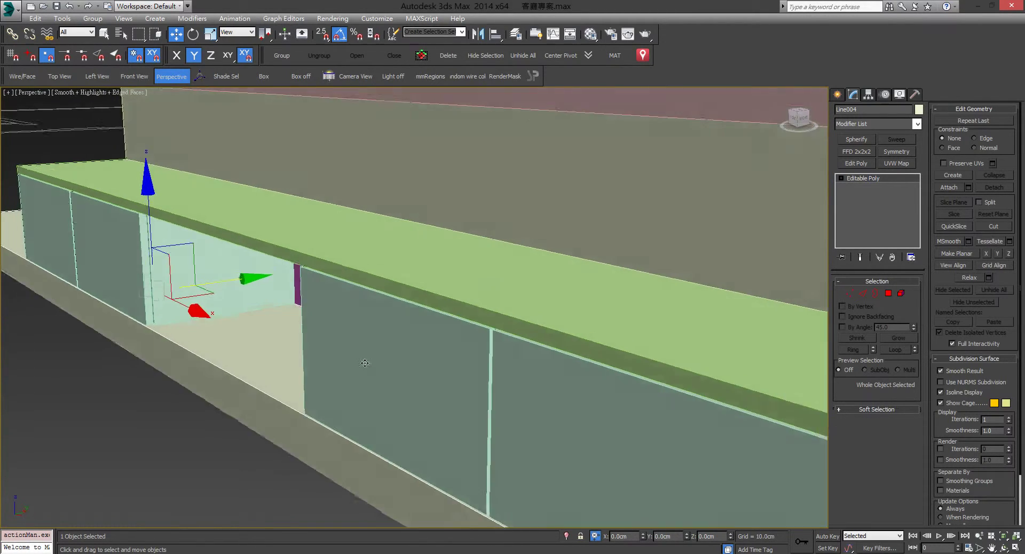
mouse_move(365, 363)
middle_mouse_down("alt")
mouse_move(355, 372)
mouse_move(332, 354)
mouse_move(403, 344)
mouse_move(375, 332)
middle_mouse_up("alt")
scroll(267, 350, "up", 4)
scroll(277, 351, "down", 3)
Switch to the DraftSight drawing and examine the 80 cm middle section of the low cabinet elevation before returning to 3ds Max.
key("alt+Tab")
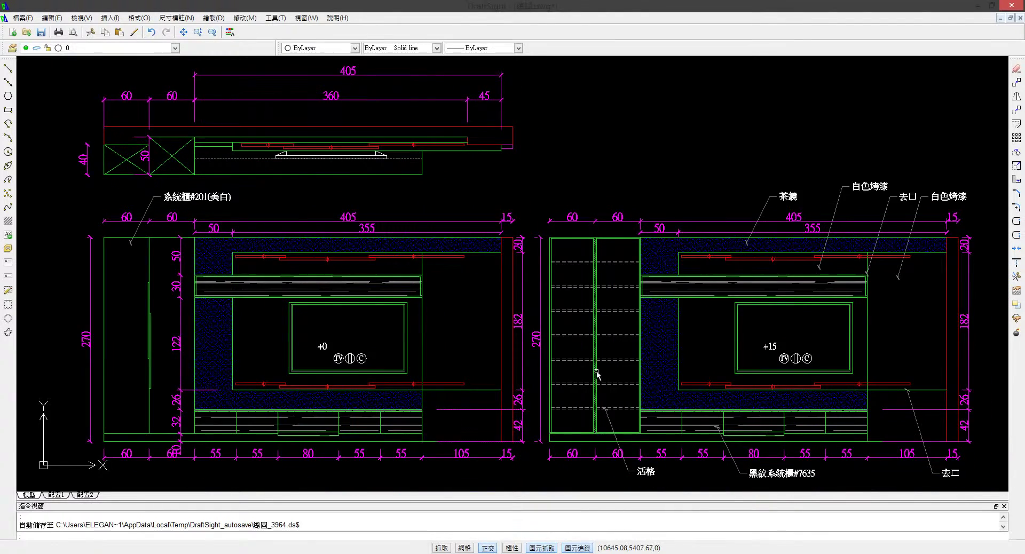
middle_click_drag(672, 420, 458, 346)
scroll(458, 346, "up", 1)
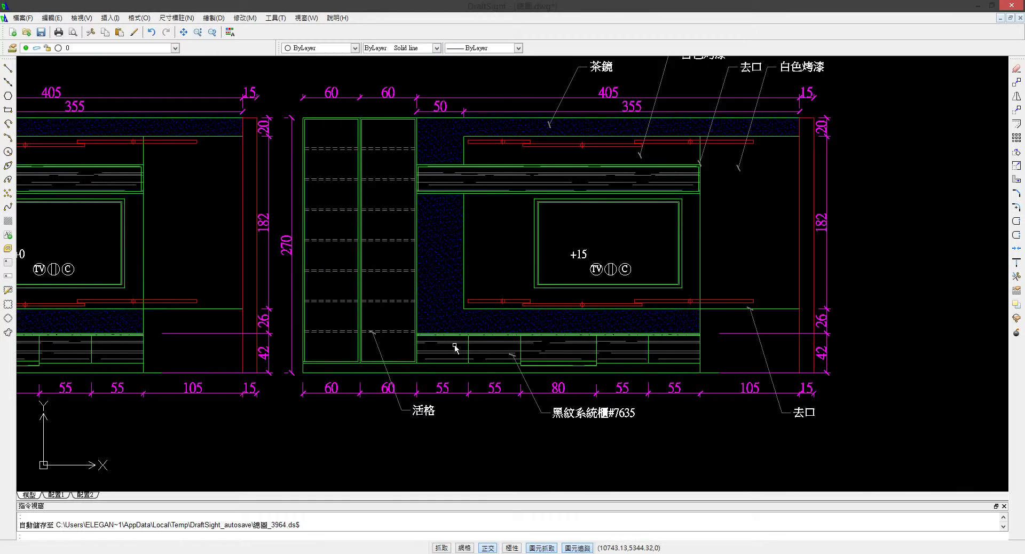
middle_click_drag(502, 363, 418, 338)
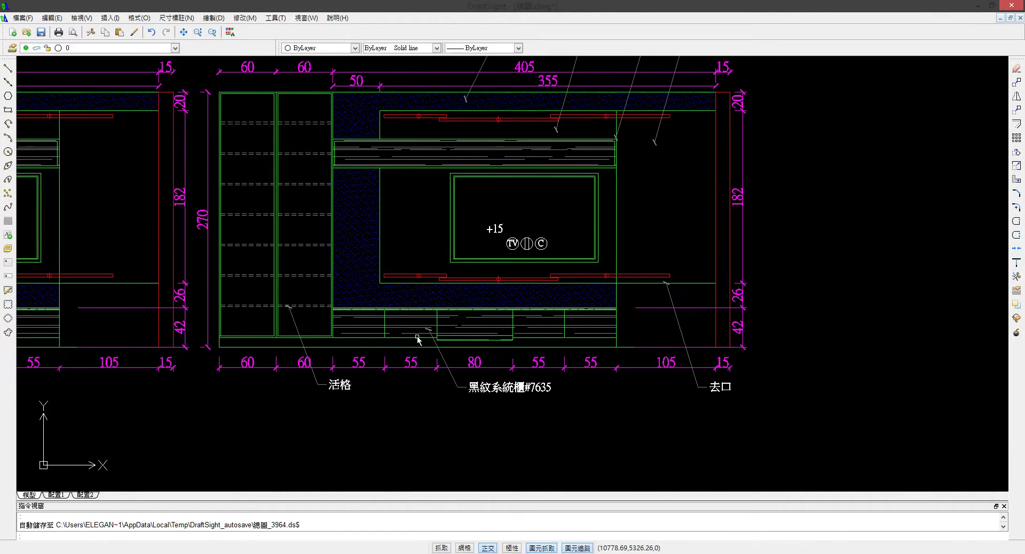
middle_click_drag(278, 340, 622, 341)
scroll(227, 320, "up", 5)
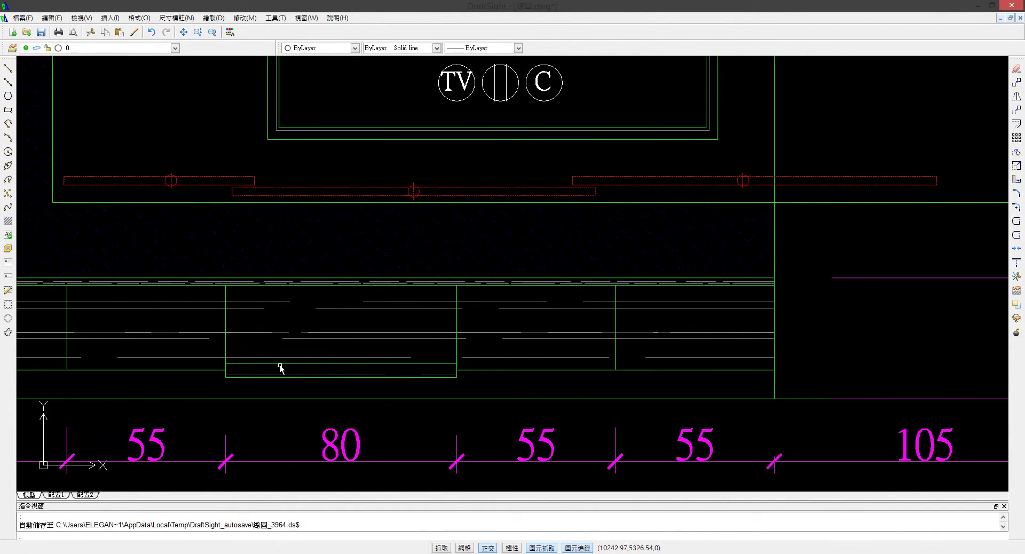
key("alt+Tab")
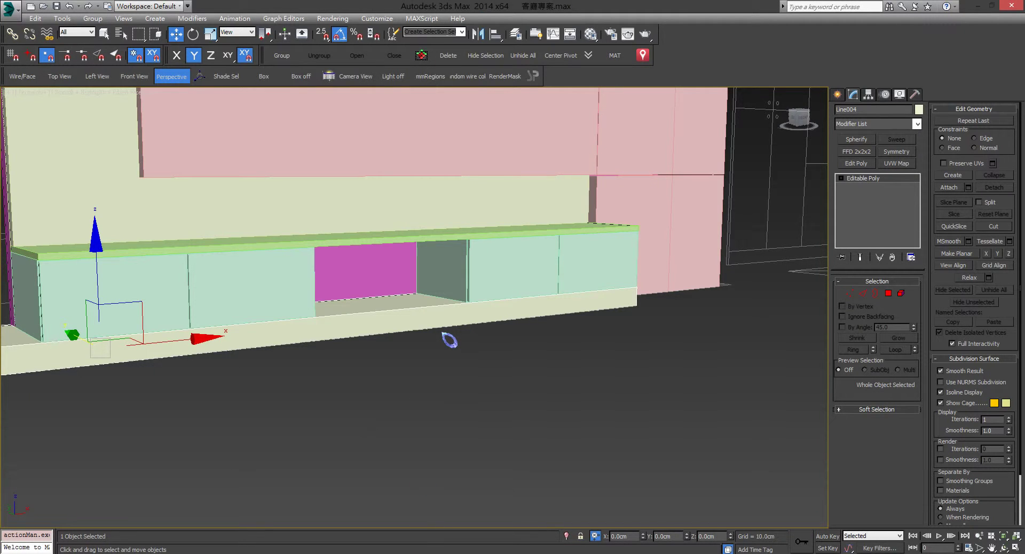
scroll(450, 340, "up", 5)
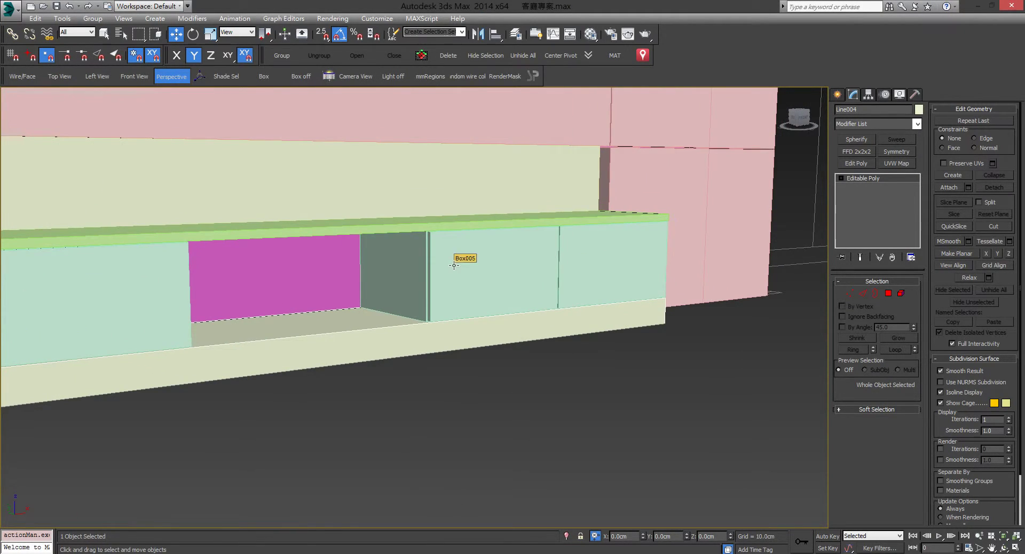
In the Front view, create a box 80 cm wide, 5 cm long and about 11.6 cm high, snapped to the strip outline below the middle opening.
key("alt+w")
right_click(551, 211)
key("alt+w")
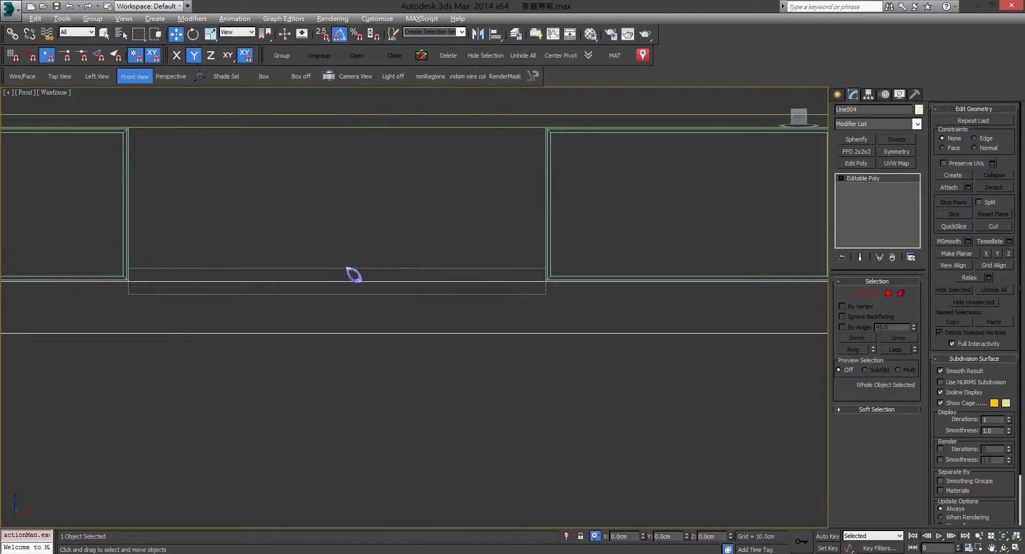
middle_click_drag(353, 273, 415, 262)
middle_click_drag(535, 242, 518, 251)
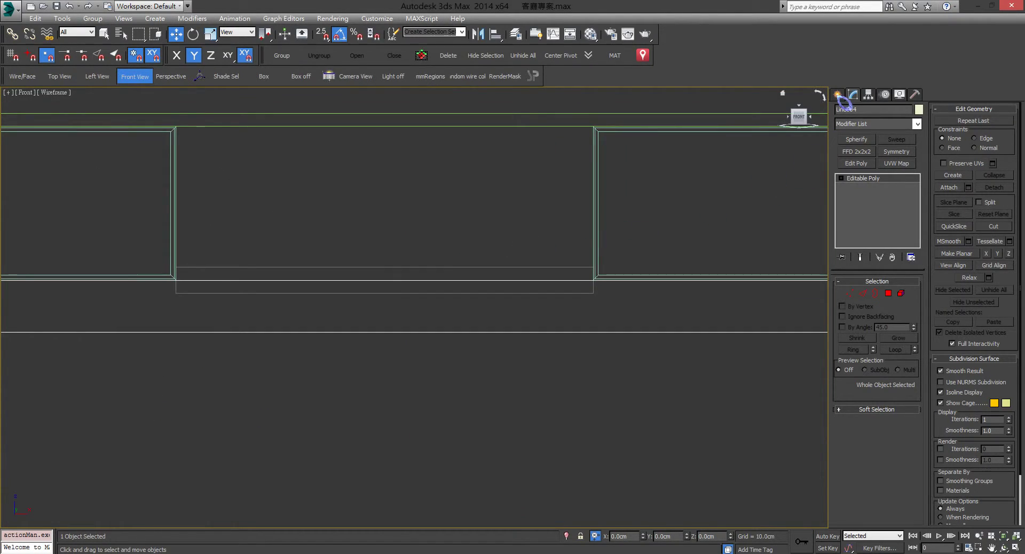
left_click(840, 96)
left_click(842, 112)
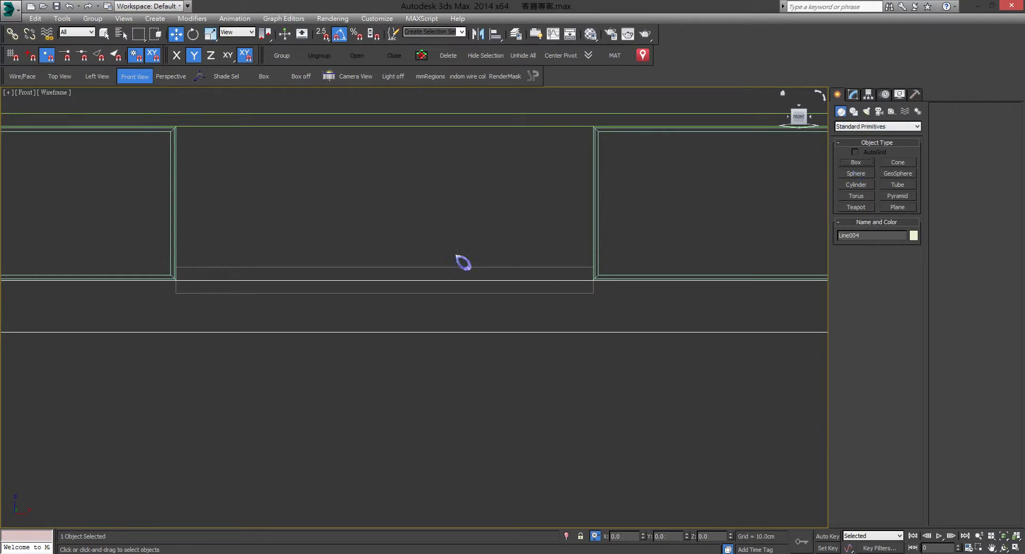
scroll(218, 238, "up", 4)
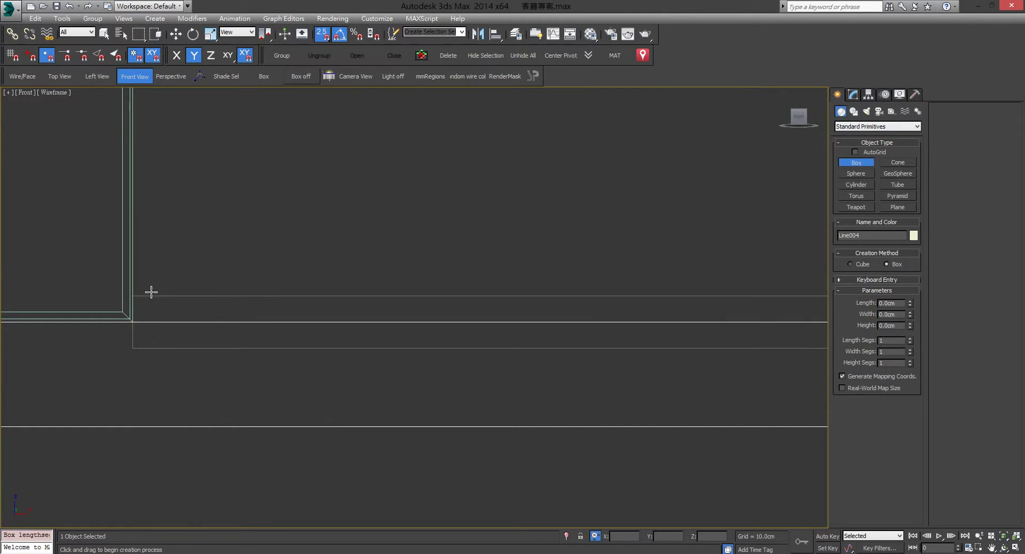
left_click_drag(140, 293, 641, 364)
middle_click_drag(641, 364, 235, 309)
left_click_drag(235, 309, 556, 297)
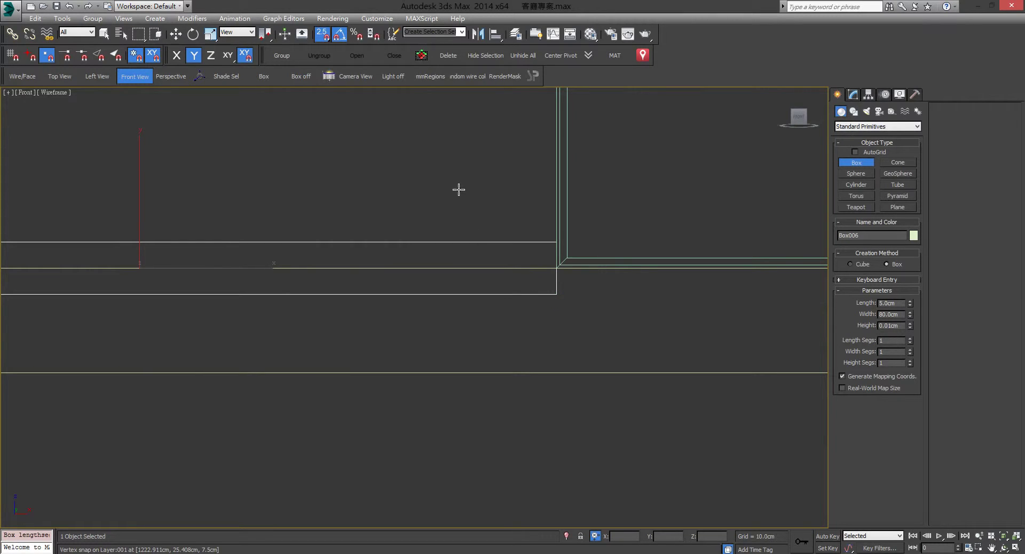
In the Perspective view, move the new box forward along Y until it sits in front of the base at the middle opening.
key("w")
middle_click_drag(543, 240, 474, 232)
key("alt+w")
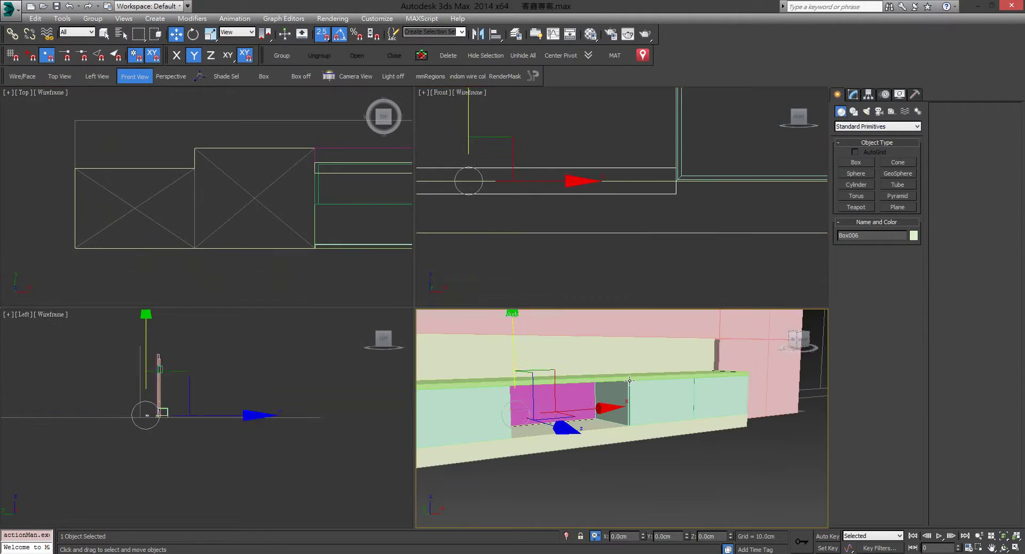
right_click(545, 342)
key("alt+w")
middle_click_drag(540, 277, 464, 295, "alt")
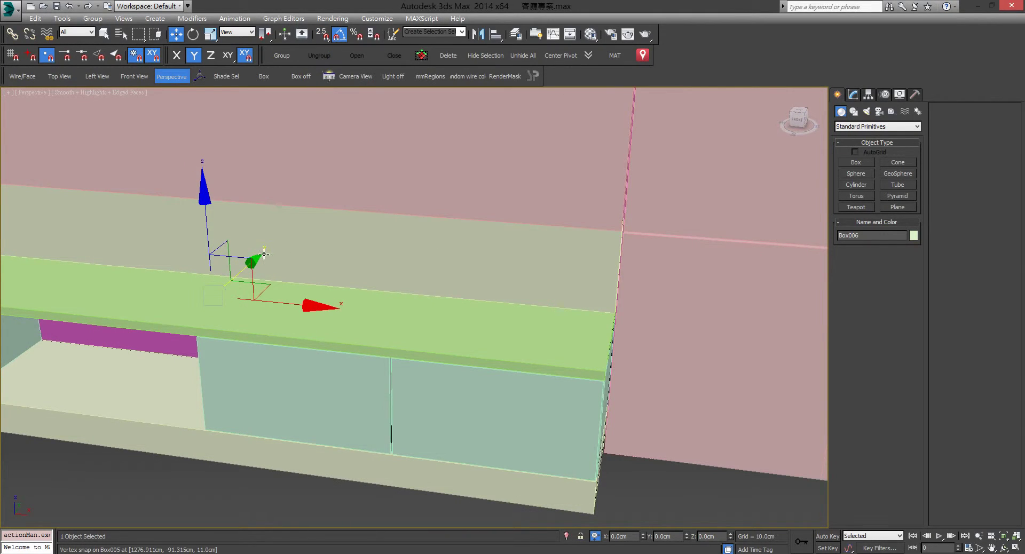
middle_click_drag(264, 254, 348, 246)
left_click_drag(329, 258, 239, 373)
middle_click_drag(432, 315, 322, 327, "alt")
left_click_drag(293, 349, 283, 351)
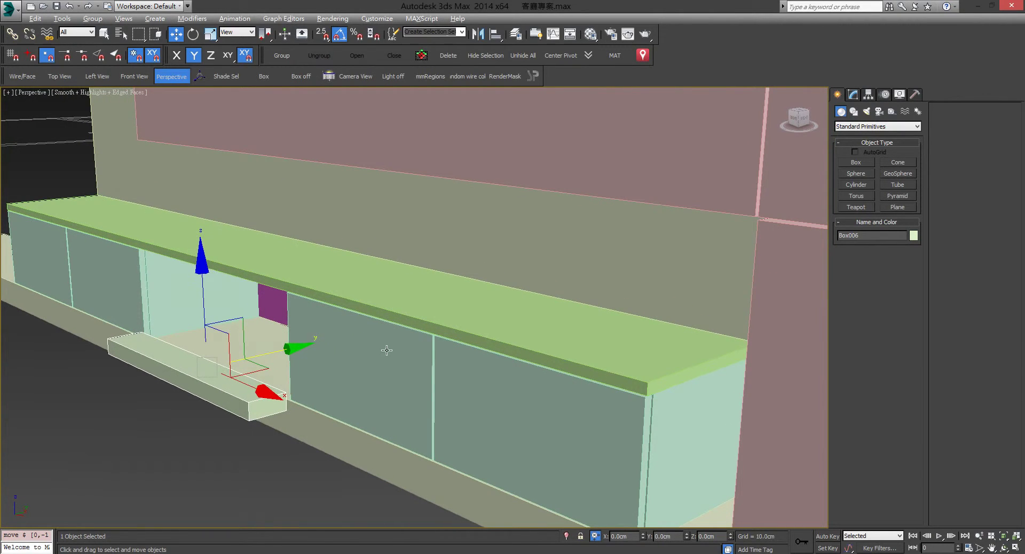
mouse_move(387, 350)
middle_mouse_down("alt")
mouse_move(332, 347)
mouse_move(391, 335)
middle_mouse_up("alt")
scroll(391, 335, "up", 1)
Reduce the box's height, trying 3 cm and settling on 2 cm.
left_click(853, 95)
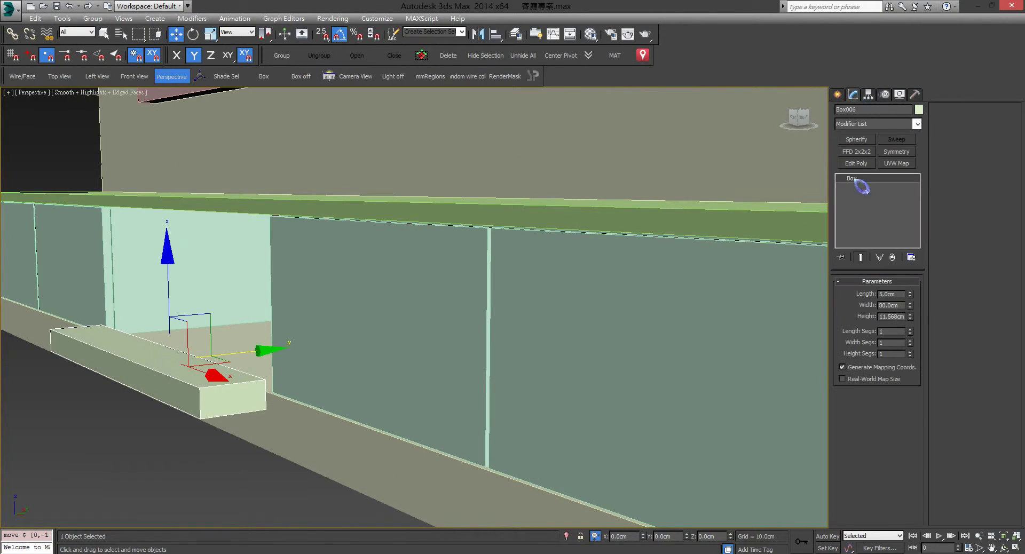
left_click_drag(924, 324, 904, 353)
middle_click_drag(561, 355, 547, 355, "alt")
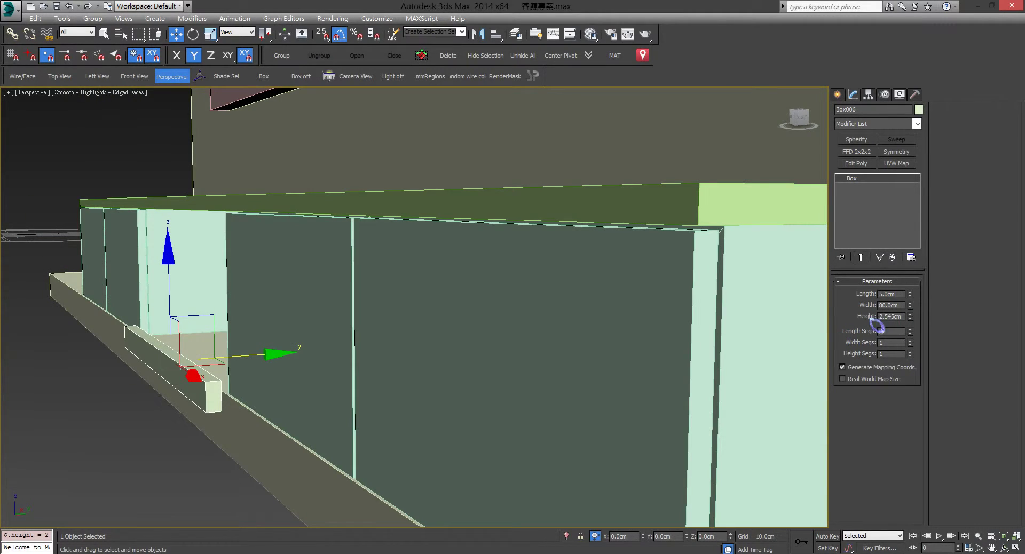
type("3")
key("Return")
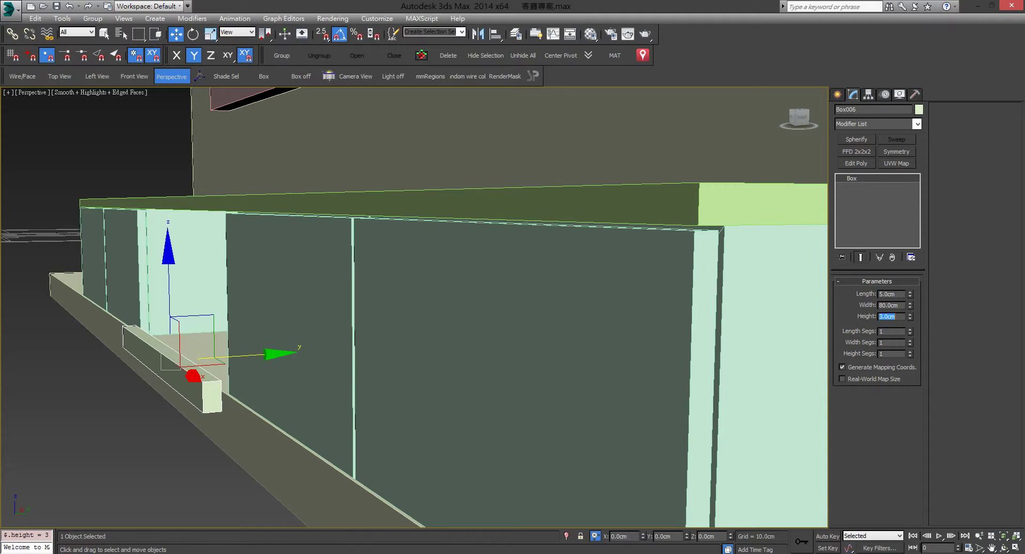
middle_click_drag(292, 325, 282, 323, "alt")
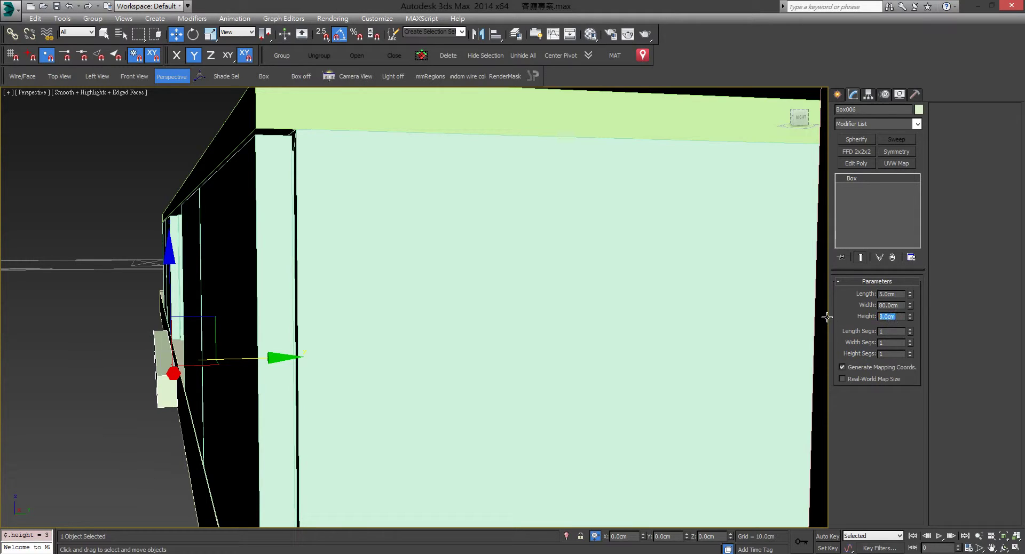
middle_click_drag(352, 345, 400, 327, "alt")
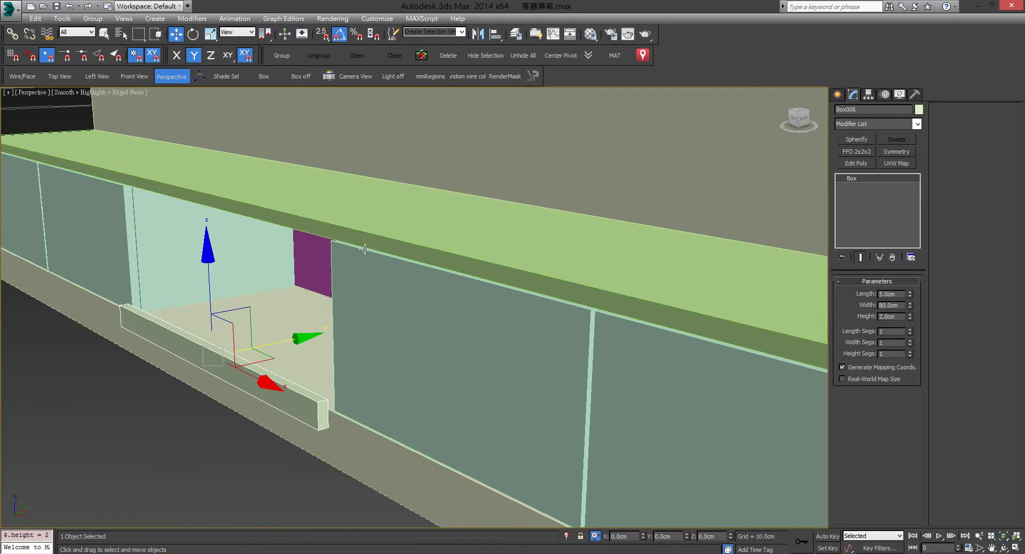
Convert the box to an Editable Poly and show its profile beside the cabinet's bottom edge in the Left view.
right_click(334, 320)
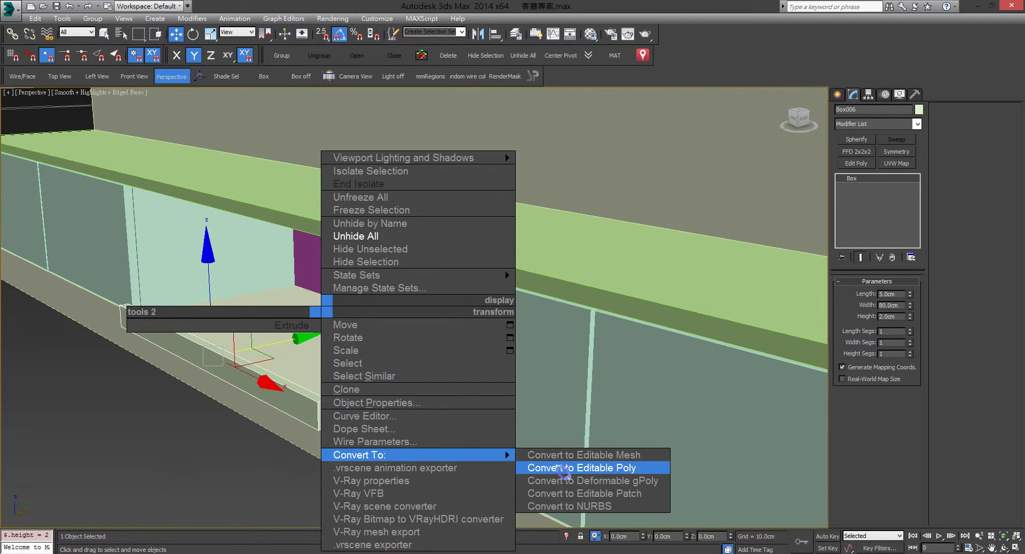
left_click(559, 470)
middle_click_drag(554, 431, 413, 350, "alt")
key("alt+w")
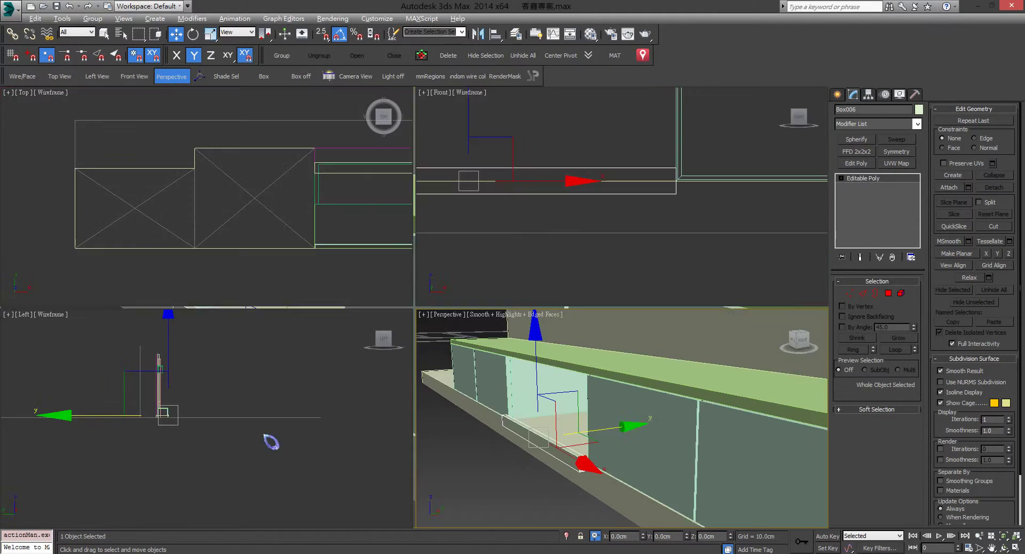
right_click(240, 403)
key("alt+w")
scroll(360, 368, "up", 5)
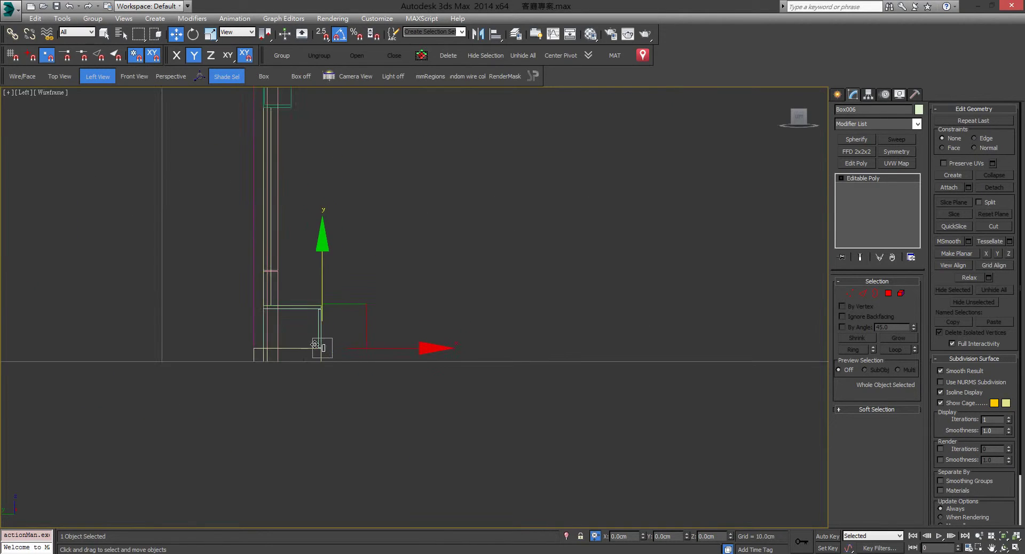
scroll(333, 362, "up", 2)
Select the two vertical end edges on the box's cabinet-facing side and connect them with a new horizontal edge.
left_click(864, 294)
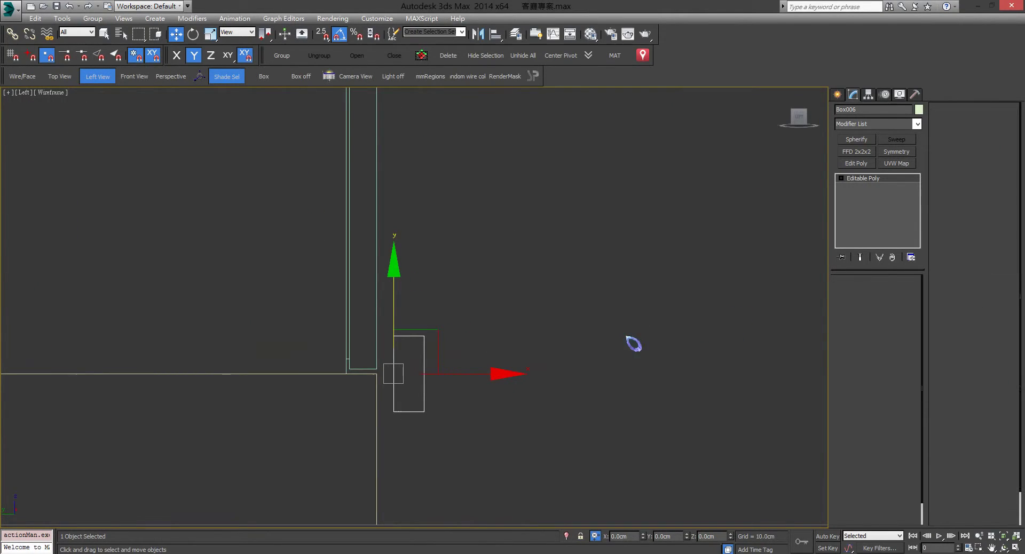
left_click_drag(399, 382, 400, 382)
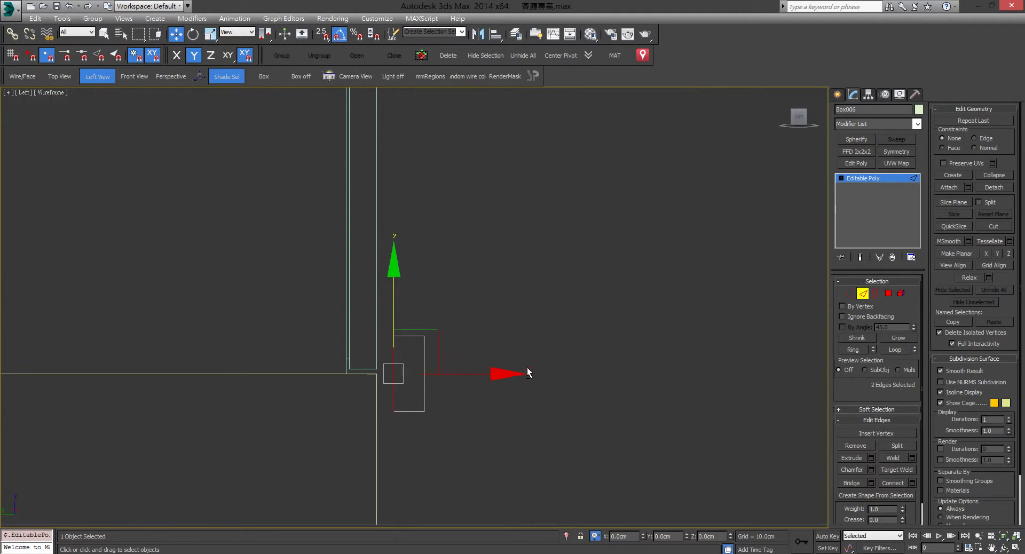
key("alt+w")
middle_click(536, 410)
middle_click_drag(523, 409, 589, 390, "alt")
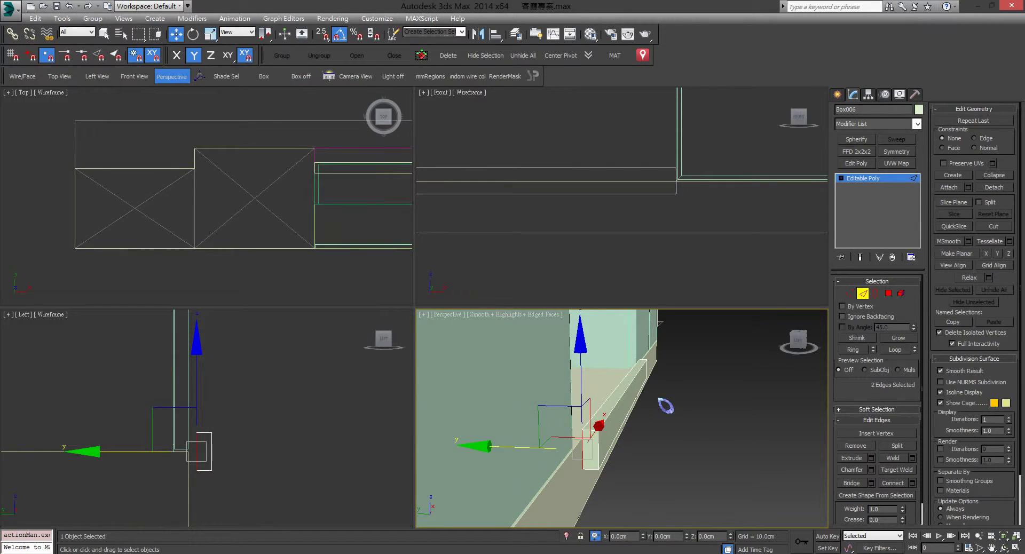
right_click(640, 319)
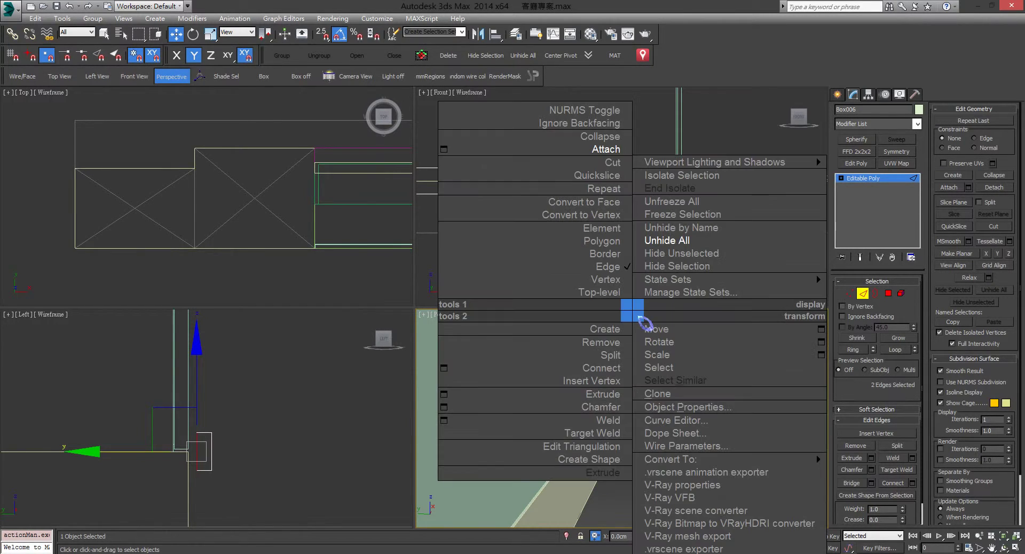
left_click(606, 367)
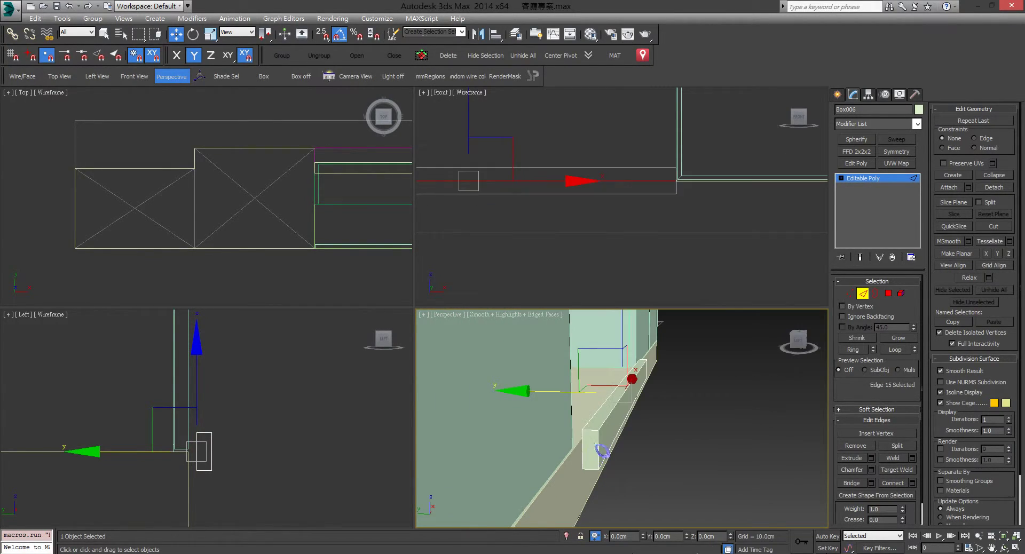
middle_click_drag(602, 450, 712, 398, "alt")
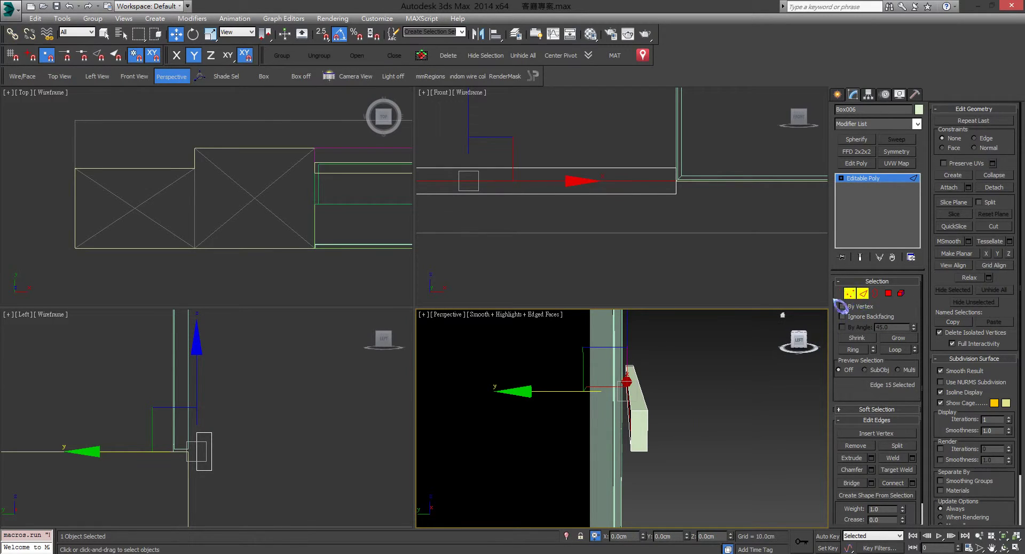
Select the new edge's two vertices and move them up along Y, snapping them level with the bottom of the cabinet door.
middle_click_drag(253, 432, 283, 376)
scroll(246, 393, "up", 5)
left_click_drag(178, 401, 210, 419)
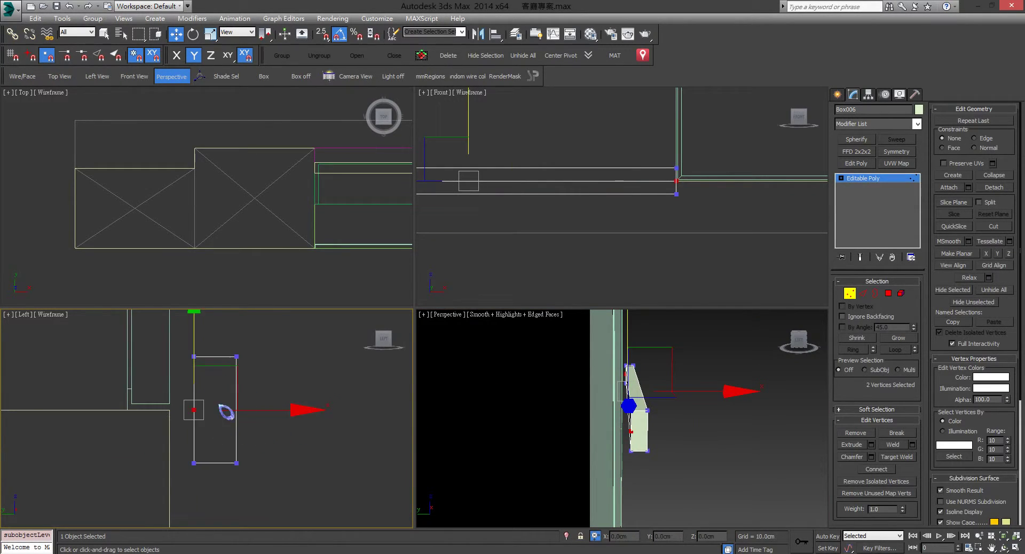
scroll(226, 412, "up", 5)
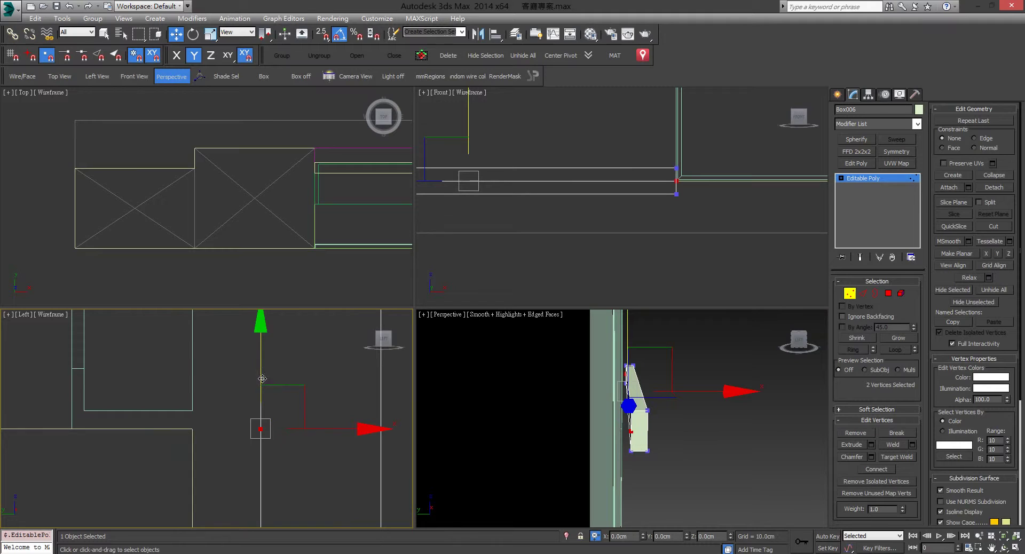
middle_click_drag(262, 378, 289, 387)
key("s")
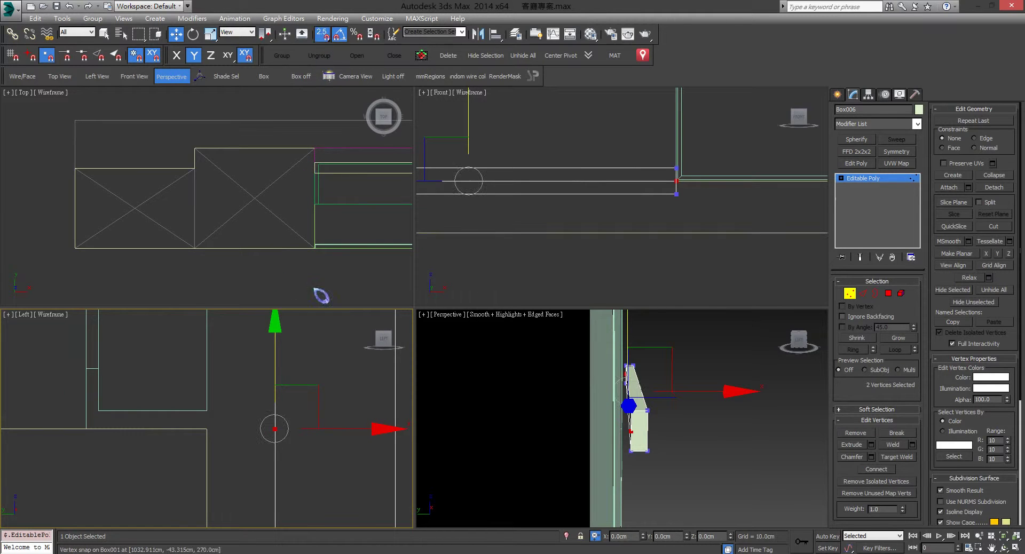
left_click_drag(268, 380, 297, 417)
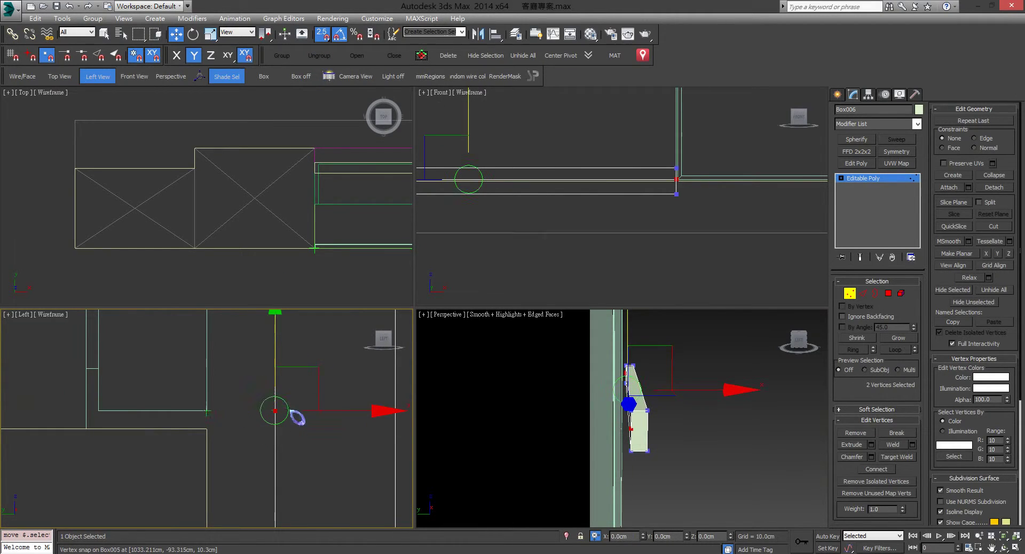
Select the upper polygon on the box's cabinet-facing side and extrude it toward the inside of the middle opening.
middle_click(704, 403)
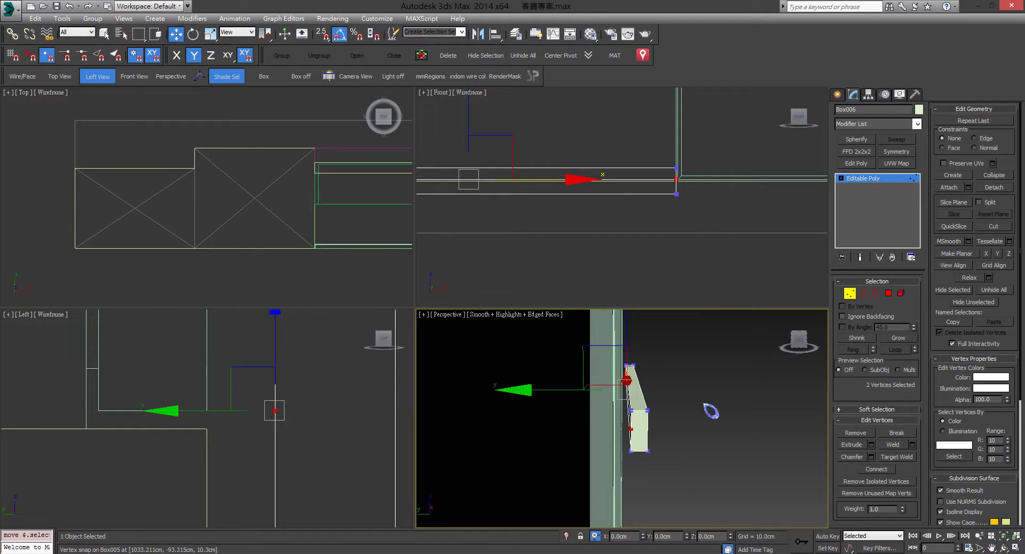
middle_click_drag(704, 403, 600, 401, "alt")
key("alt+w")
middle_click_drag(444, 373, 389, 354, "alt")
scroll(421, 356, "up", 2)
left_click(888, 293)
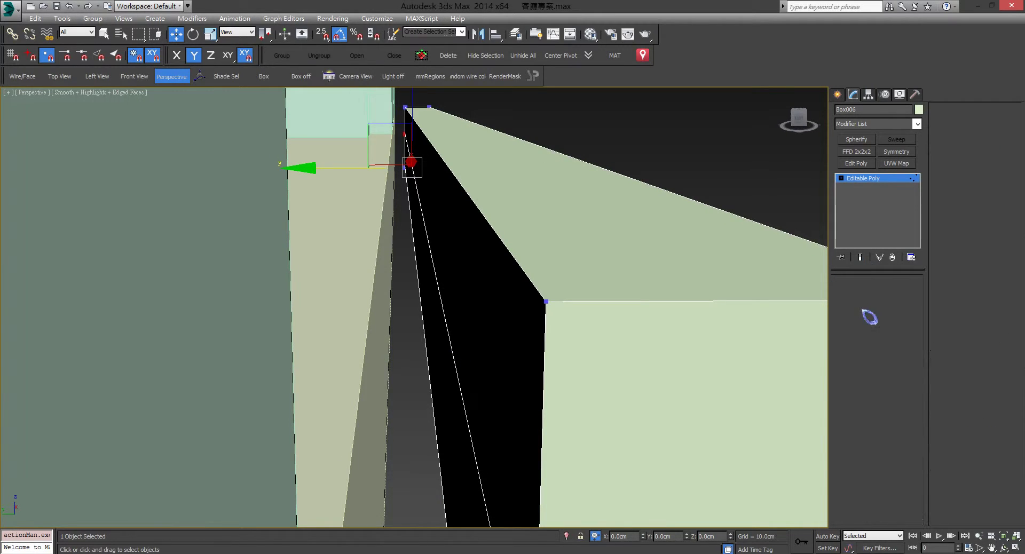
left_click(483, 334)
mouse_move(497, 352)
middle_mouse_down("alt")
mouse_move(625, 359)
mouse_move(581, 348)
mouse_move(575, 357)
middle_mouse_up("alt")
right_click(562, 310)
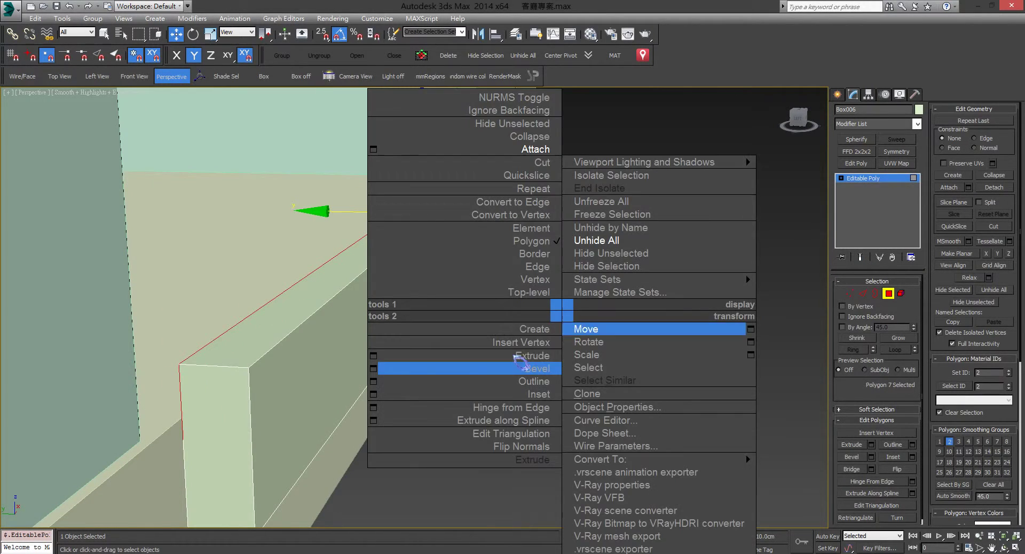
left_click(374, 356)
left_click(625, 353)
middle_click_drag(262, 427, 322, 367, "alt")
scroll(321, 344, "down", 3)
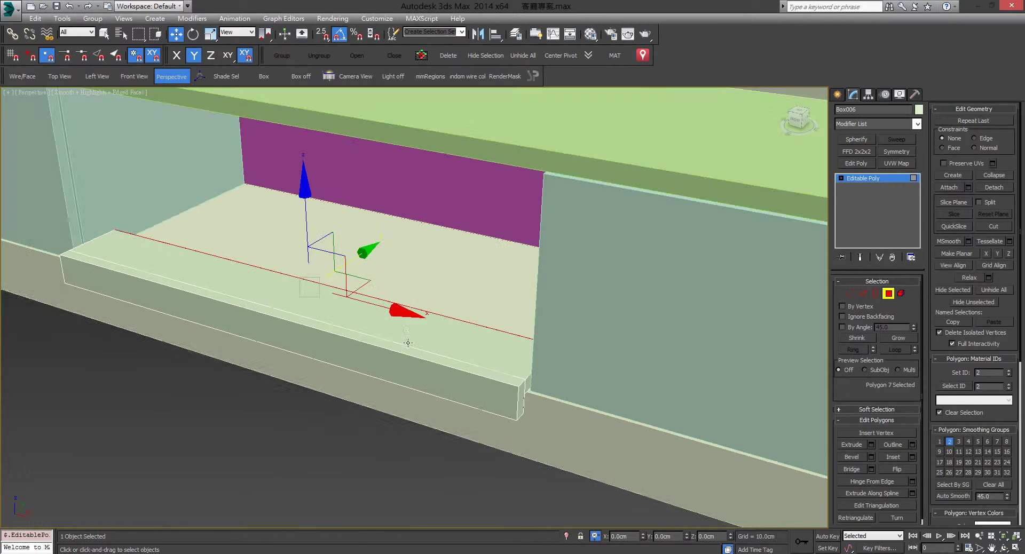
Move the extruded end polygon along X in the Left view to the back of the middle opening, and leave polygon editing.
key("alt+w")
right_click(226, 391)
key("alt+w")
middle_click_drag(263, 411, 380, 361)
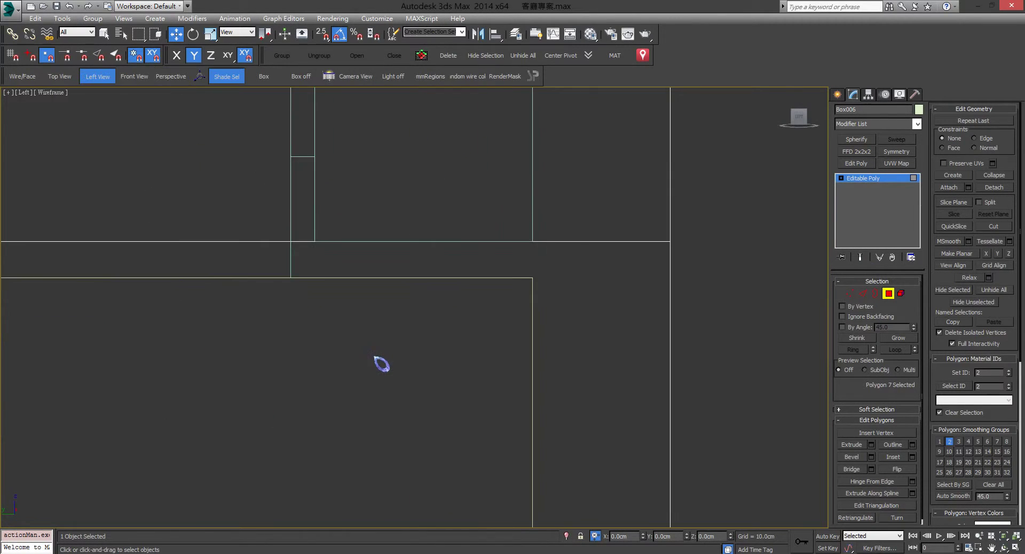
scroll(376, 359, "down", 5)
middle_click_drag(301, 347, 550, 326)
scroll(550, 327, "down", 6)
scroll(526, 327, "up", 2)
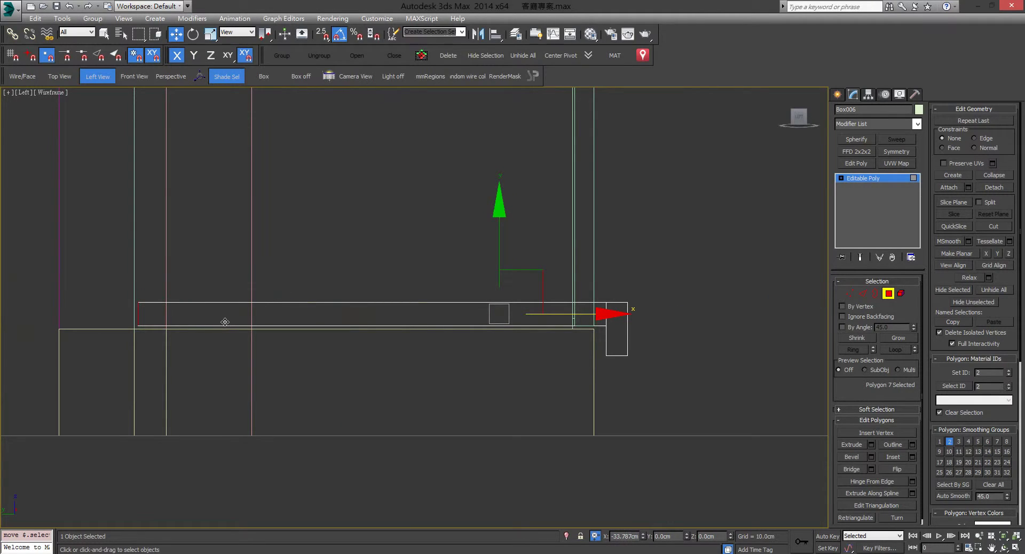
left_click_drag(225, 322, 225, 322)
left_click(888, 293)
middle_click_drag(419, 337, 427, 330)
key("alt+w")
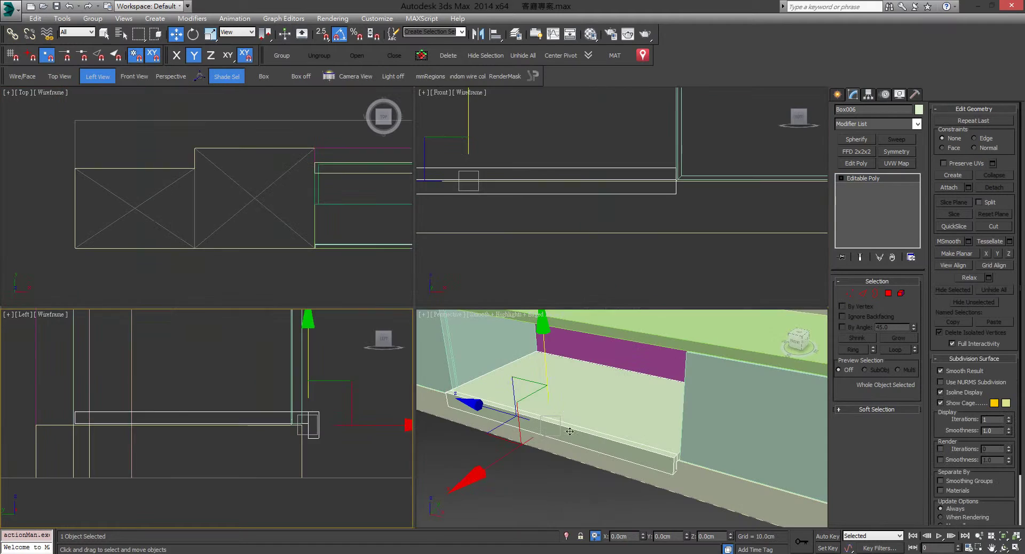
Deselect the box and examine the strip panel, low cabinets and whole TV wall from several angles in the Perspective view.
right_click(556, 428)
key("alt+w")
middle_click_drag(546, 390, 529, 386, "alt")
scroll(414, 390, "down", 5)
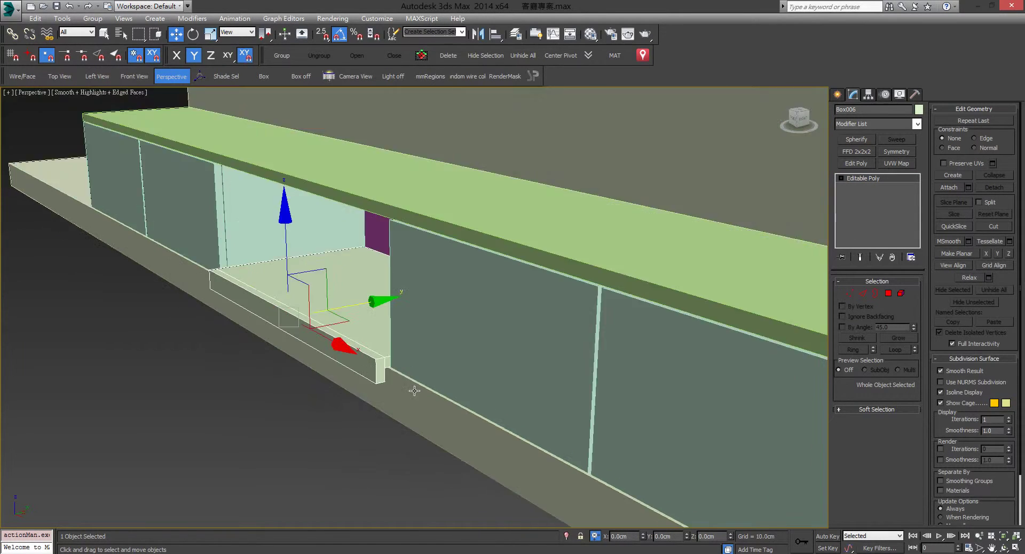
left_click(366, 451)
middle_click_drag(367, 451, 438, 424, "alt")
scroll(437, 423, "down", 3)
mouse_move(554, 393)
middle_mouse_down("alt")
mouse_move(534, 391)
mouse_move(549, 391)
middle_mouse_up("alt")
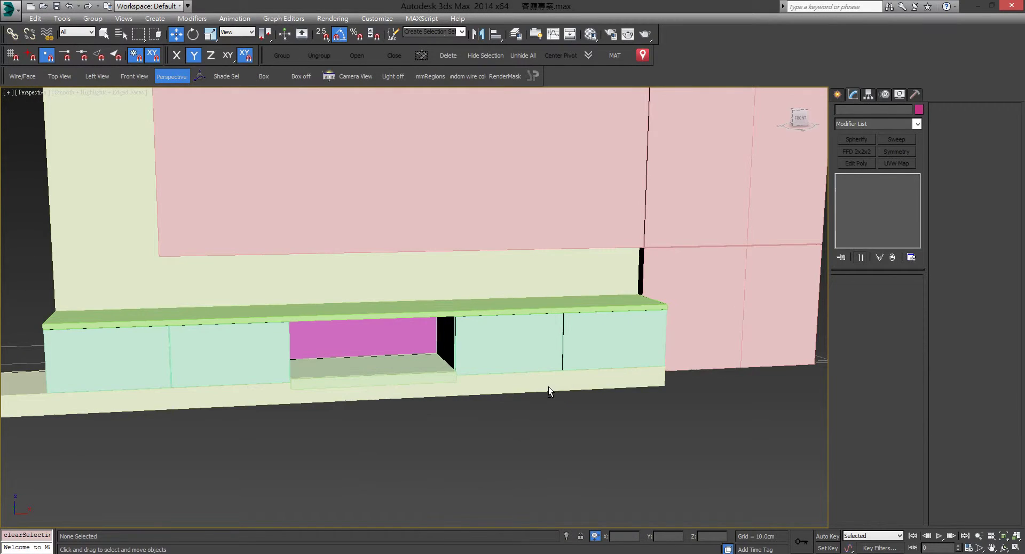
middle_click_drag(444, 464, 537, 427, "alt")
scroll(505, 402, "down", 3)
scroll(537, 427, "down", 3)
middle_click_drag(570, 390, 551, 388, "alt")
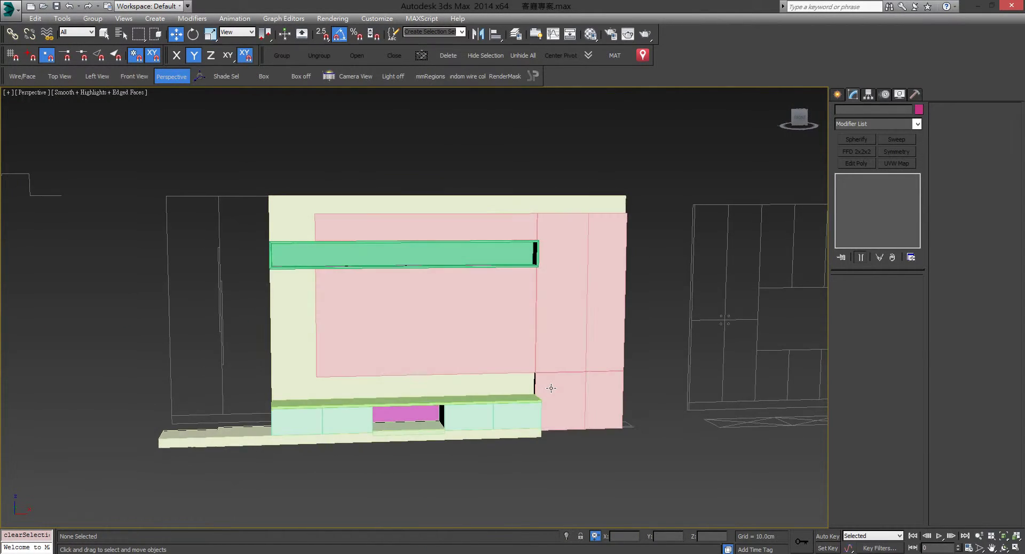
middle_click_drag(576, 316, 547, 335, "alt")
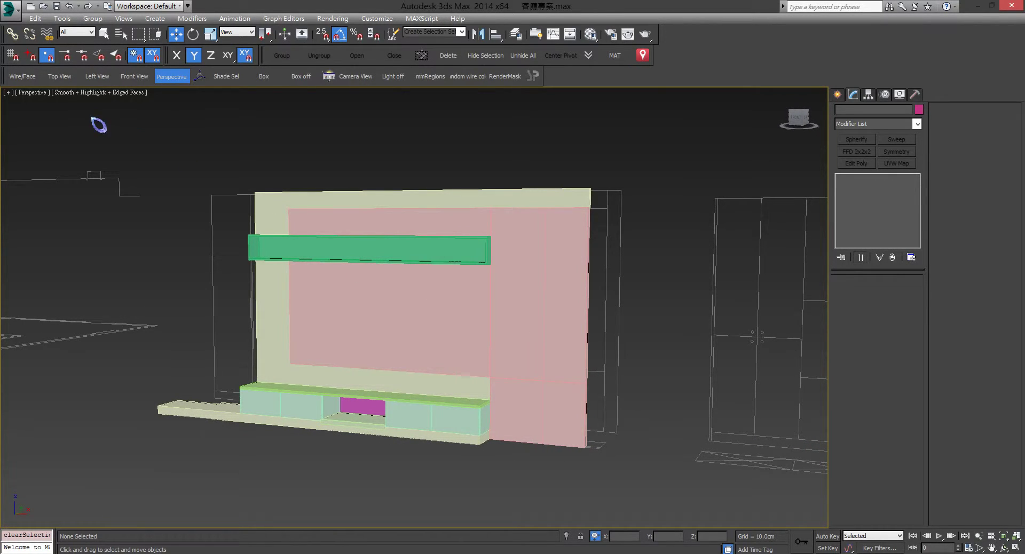